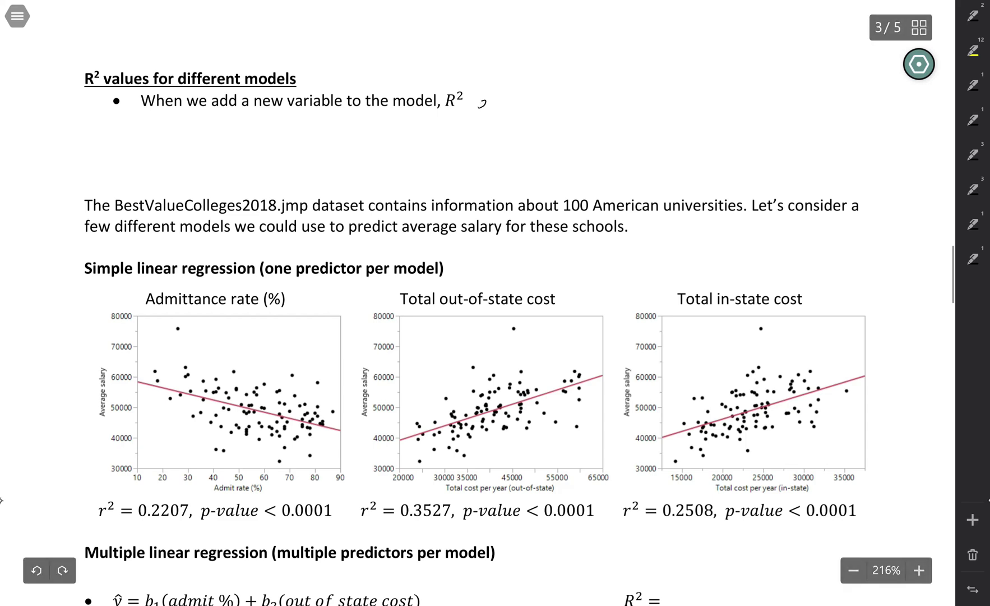
# - Handwrite 'either goes up or stay the same' after R² on the first bullet
pyautogui.moveTo(478, 105); pyautogui.dragTo(493, 108)
pyautogui.moveTo(500, 95)
pyautogui.mouseDown()
pyautogui.moveTo(503, 110)
pyautogui.moveTo(521, 110)
pyautogui.mouseUp()
pyautogui.moveTo(522, 106); pyautogui.dragTo(531, 108)
pyautogui.moveTo(532, 104)
pyautogui.mouseDown()
pyautogui.moveTo(569, 102)
pyautogui.moveTo(566, 118)
pyautogui.moveTo(583, 105)
pyautogui.mouseUp()
pyautogui.moveTo(591, 108); pyautogui.dragTo(640, 107)
pyautogui.moveTo(647, 99)
pyautogui.mouseDown()
pyautogui.moveTo(651, 119)
pyautogui.moveTo(649, 108)
pyautogui.moveTo(684, 102)
pyautogui.moveTo(740, 110)
pyautogui.mouseUp()
pyautogui.moveTo(738, 102); pyautogui.dragTo(753, 99)
pyautogui.moveTo(757, 103); pyautogui.dragTo(767, 110)
pyautogui.moveTo(774, 100)
pyautogui.mouseDown()
pyautogui.moveTo(770, 119)
pyautogui.moveTo(800, 98)
pyautogui.mouseUp()
pyautogui.moveTo(804, 93)
pyautogui.mouseDown()
pyautogui.moveTo(813, 111)
pyautogui.moveTo(842, 110)
pyautogui.mouseUp()
pyautogui.moveTo(861, 102); pyautogui.dragTo(897, 112)
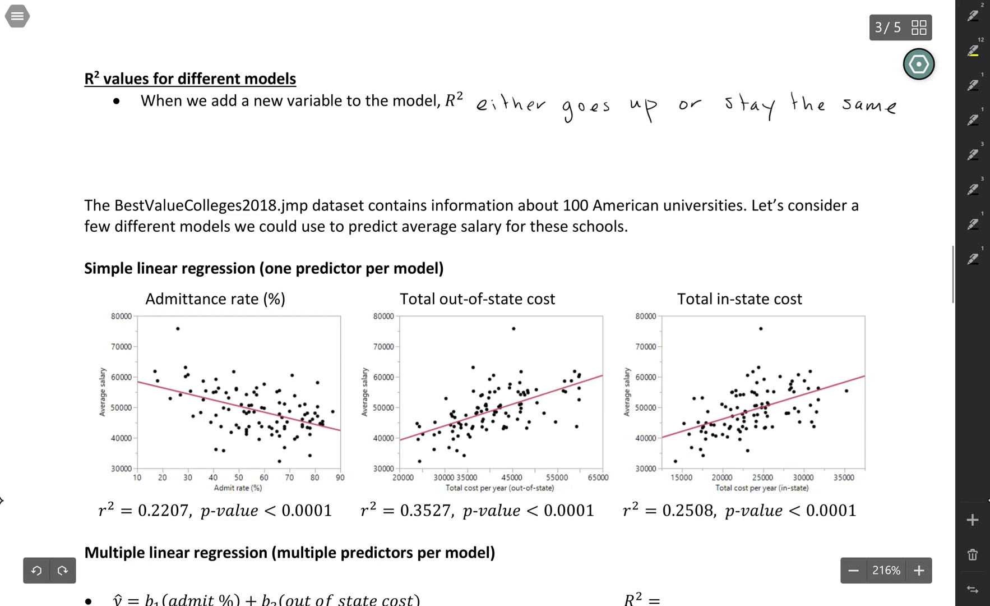
# - Write 'stay the same – new predictor not associated with y' on the next line
pyautogui.moveTo(167, 134)
pyautogui.mouseDown()
pyautogui.moveTo(158, 145)
pyautogui.moveTo(178, 145)
pyautogui.mouseUp()
pyautogui.moveTo(173, 136); pyautogui.dragTo(185, 134)
pyautogui.moveTo(194, 139)
pyautogui.mouseDown()
pyautogui.moveTo(207, 153)
pyautogui.moveTo(230, 145)
pyautogui.mouseUp()
pyautogui.moveTo(237, 132); pyautogui.dragTo(245, 145)
pyautogui.moveTo(256, 141); pyautogui.dragTo(300, 148)
pyautogui.moveTo(304, 147); pyautogui.dragTo(320, 148)
pyautogui.moveTo(326, 144); pyautogui.dragTo(336, 149)
pyautogui.moveTo(354, 131); pyautogui.dragTo(374, 128)
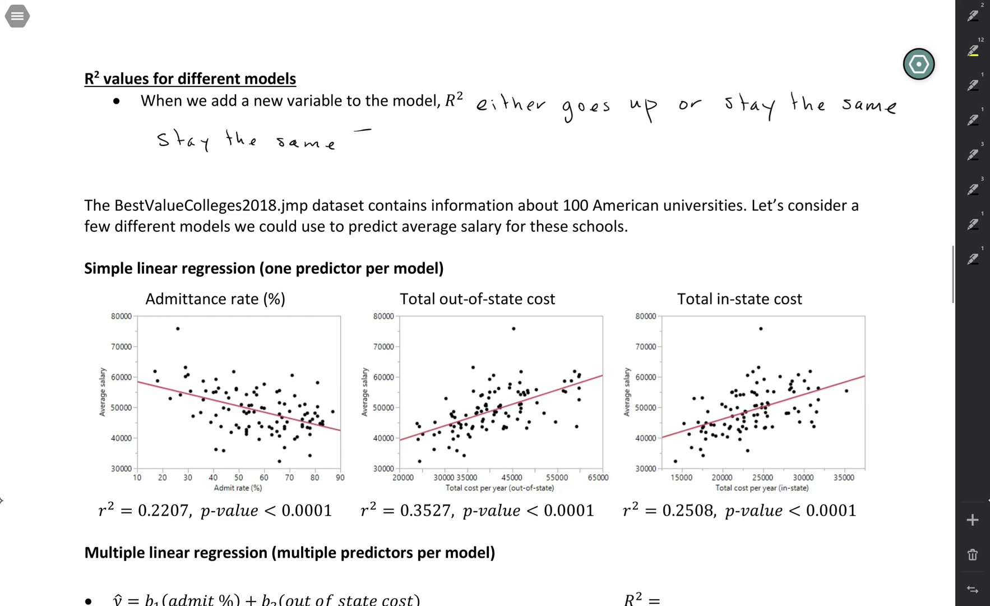
pyautogui.moveTo(393, 137); pyautogui.dragTo(424, 138)
pyautogui.moveTo(426, 131); pyautogui.dragTo(486, 136)
pyautogui.moveTo(491, 139); pyautogui.dragTo(528, 134)
pyautogui.moveTo(541, 135)
pyautogui.mouseDown()
pyautogui.moveTo(534, 141)
pyautogui.moveTo(549, 141)
pyautogui.mouseUp()
pyautogui.moveTo(561, 134); pyautogui.dragTo(566, 135)
pyautogui.moveTo(571, 140); pyautogui.dragTo(613, 143)
pyautogui.moveTo(622, 139); pyautogui.dragTo(633, 144)
pyautogui.moveTo(634, 141); pyautogui.dragTo(696, 145)
pyautogui.moveTo(712, 139); pyautogui.dragTo(733, 144)
pyautogui.moveTo(750, 139); pyautogui.dragTo(760, 144)
pyautogui.moveTo(755, 139); pyautogui.dragTo(776, 146)
pyautogui.moveTo(790, 130)
pyautogui.mouseDown()
pyautogui.moveTo(782, 145)
pyautogui.moveTo(839, 144)
pyautogui.mouseUp()
pyautogui.moveTo(843, 130)
pyautogui.mouseDown()
pyautogui.moveTo(843, 145)
pyautogui.moveTo(876, 143)
pyautogui.mouseUp()
pyautogui.moveTo(887, 134); pyautogui.dragTo(880, 162)
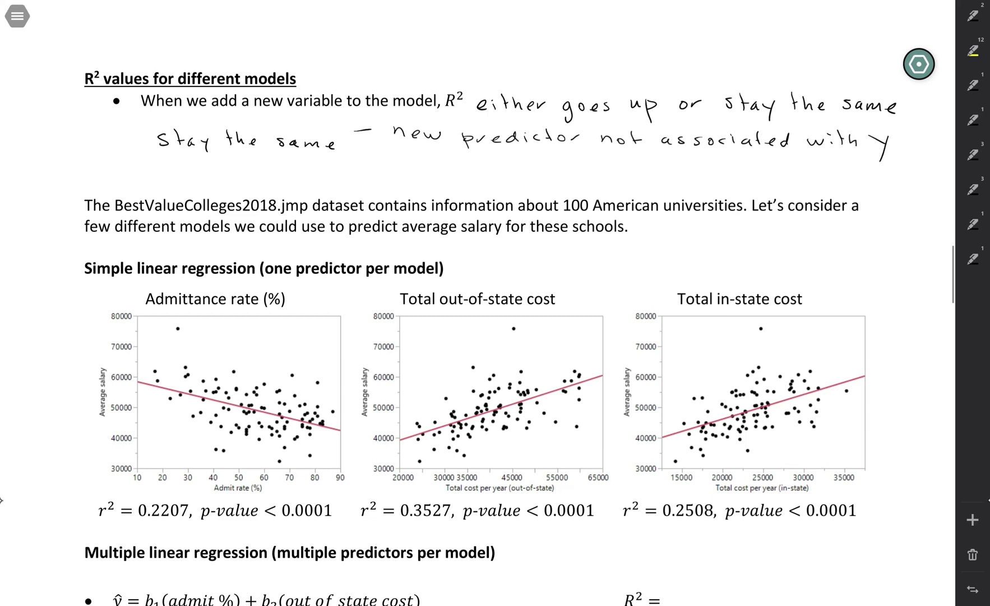
# - Add a second reason below it: '– new variable adds redundant info'
pyautogui.moveTo(362, 159); pyautogui.dragTo(411, 171)
pyautogui.moveTo(416, 166); pyautogui.dragTo(509, 164)
pyautogui.moveTo(524, 164); pyautogui.dragTo(550, 170)
pyautogui.moveTo(556, 167); pyautogui.dragTo(602, 172)
pyautogui.moveTo(614, 166)
pyautogui.mouseDown()
pyautogui.moveTo(617, 158)
pyautogui.moveTo(632, 159)
pyautogui.moveTo(639, 174)
pyautogui.moveTo(674, 168)
pyautogui.mouseUp()
pyautogui.moveTo(680, 173); pyautogui.dragTo(687, 176)
pyautogui.moveTo(701, 171)
pyautogui.mouseDown()
pyautogui.moveTo(705, 162)
pyautogui.moveTo(736, 177)
pyautogui.mouseUp()
pyautogui.moveTo(745, 172)
pyautogui.mouseDown()
pyautogui.moveTo(747, 164)
pyautogui.moveTo(762, 177)
pyautogui.moveTo(781, 177)
pyautogui.mouseUp()
pyautogui.moveTo(787, 162)
pyautogui.mouseDown()
pyautogui.moveTo(789, 177)
pyautogui.moveTo(835, 180)
pyautogui.mouseUp()
pyautogui.moveTo(849, 164); pyautogui.dragTo(843, 181)
pyautogui.moveTo(840, 172); pyautogui.dragTo(856, 172)
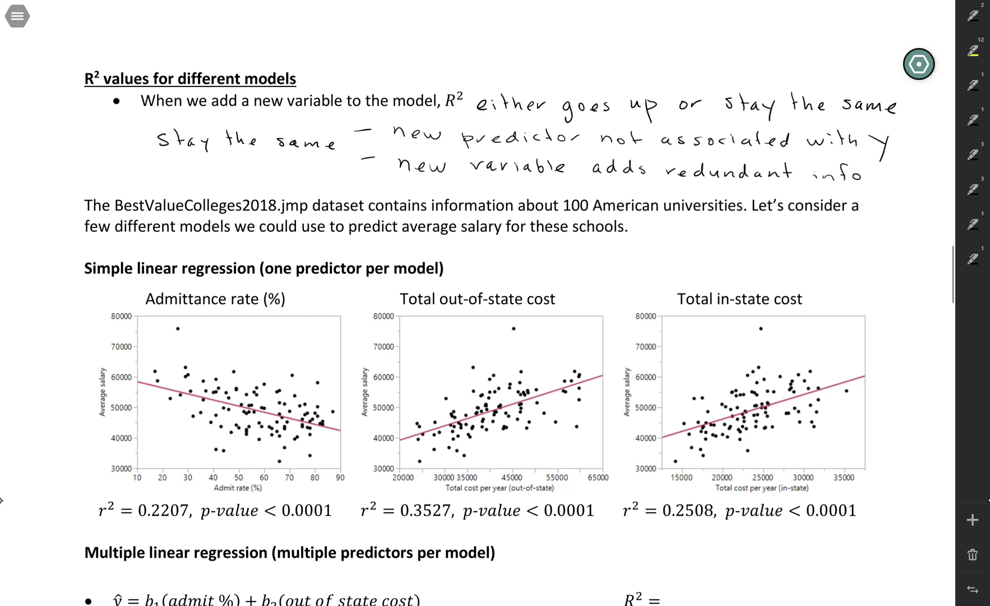
# - Bring up the BestValueColleges2018 data table and scroll right to the Average salary column
pyautogui.hotkey('alt', 'Tab')
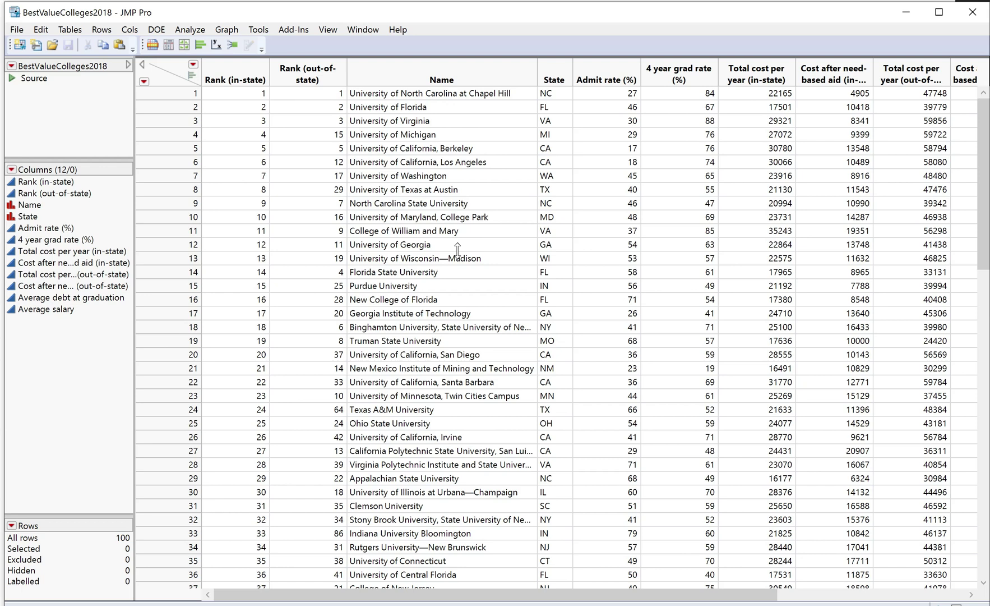
pyautogui.moveTo(572, 594); pyautogui.dragTo(760, 594)
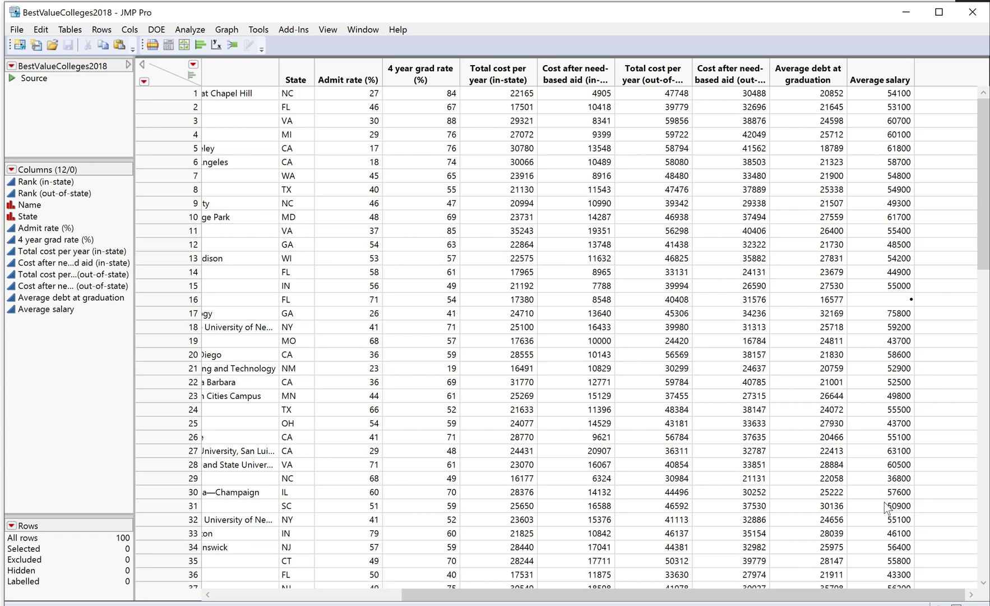
# - Run Fit Y by X with Average salary as Y against Admit rate (%), in-state and out-of-state total cost
pyautogui.click(191, 30)
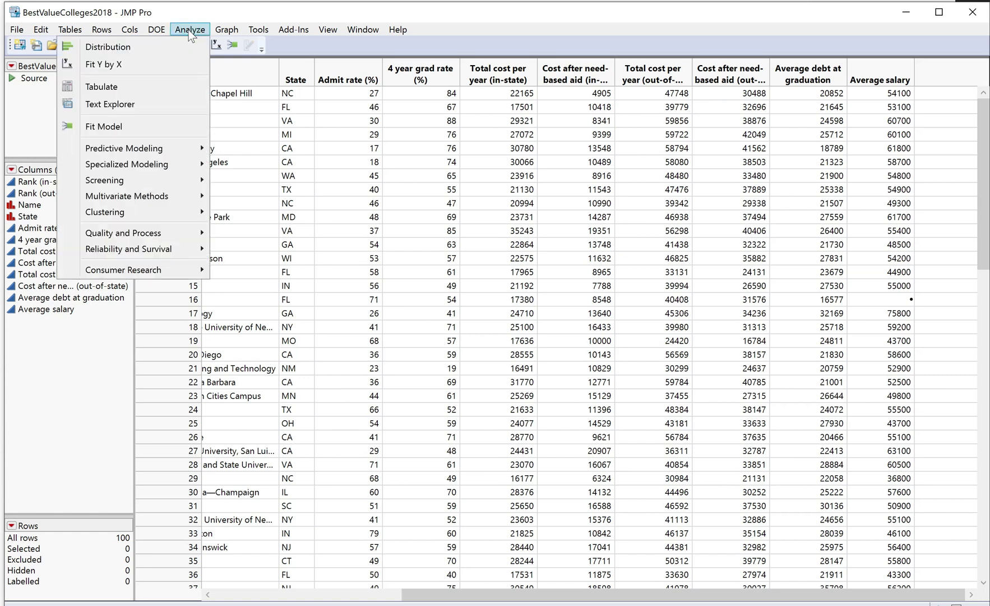
pyautogui.click(166, 63)
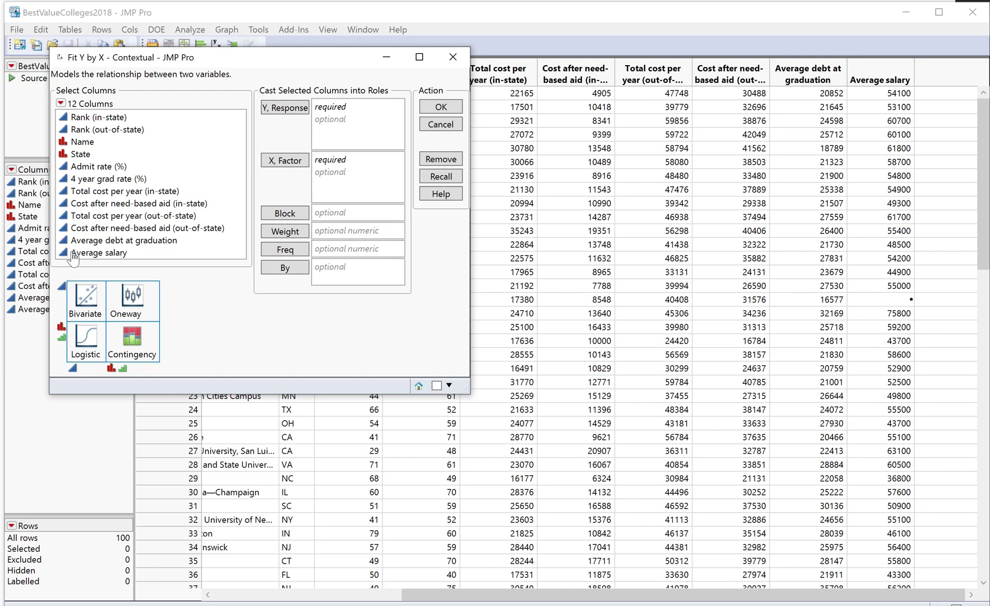
pyautogui.click(83, 253)
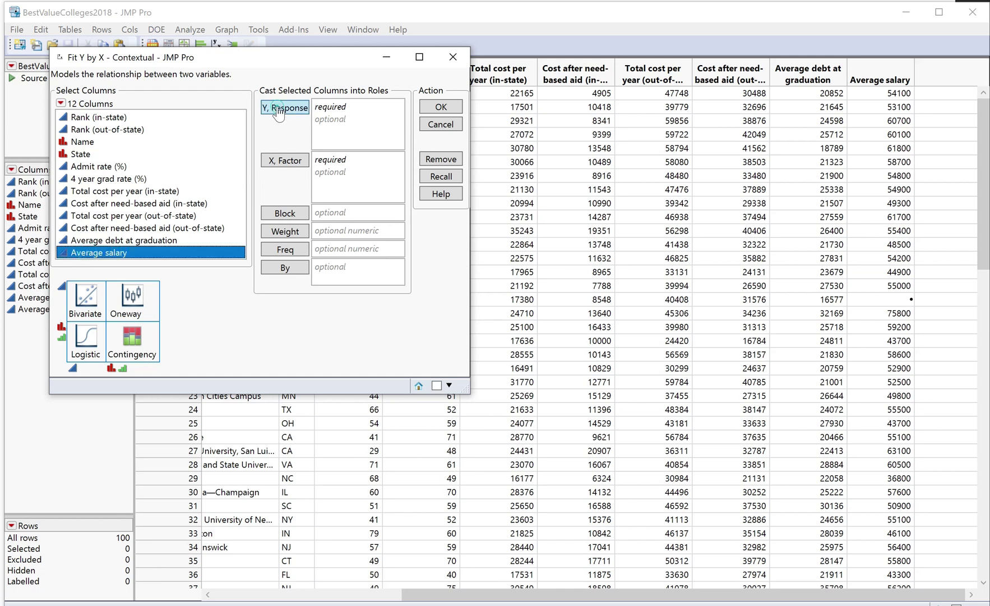
pyautogui.click(284, 107)
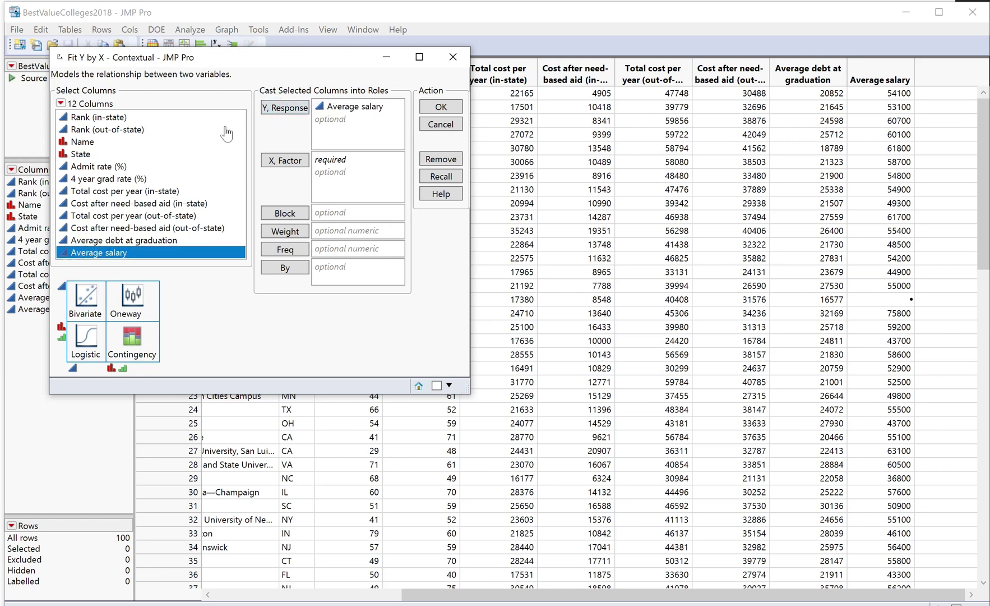
pyautogui.click(120, 167)
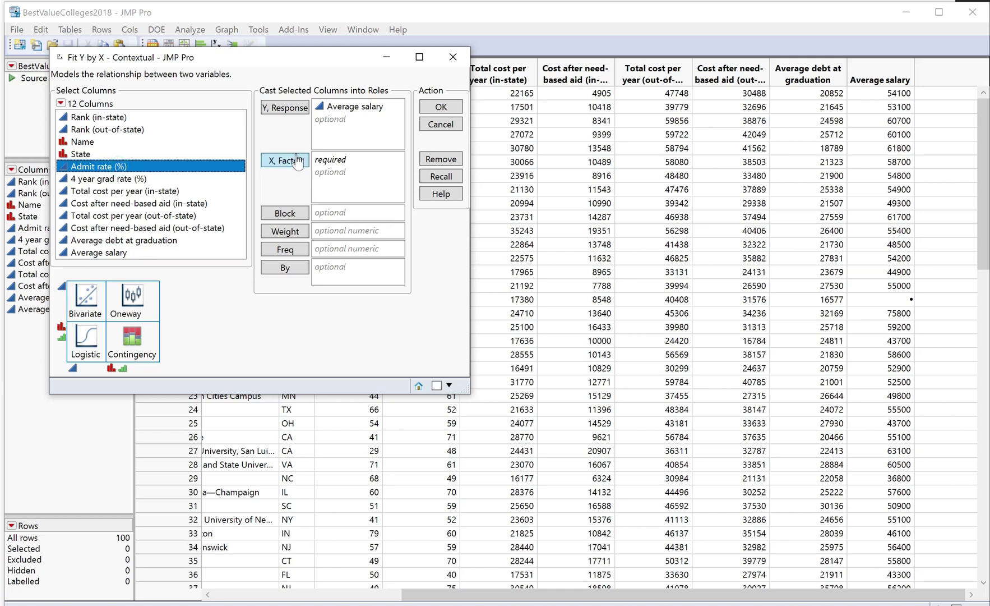
pyautogui.click(286, 161)
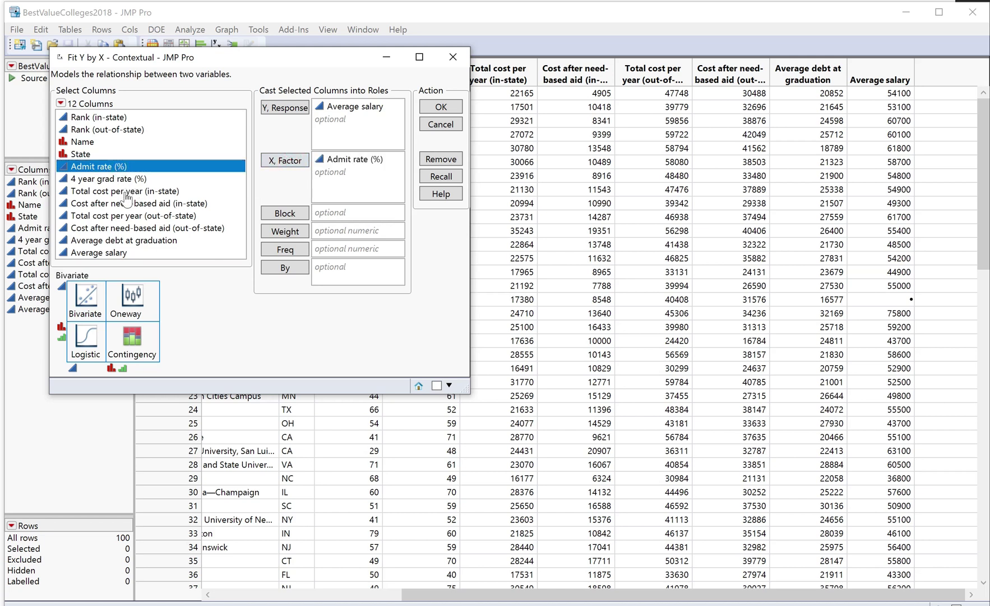
pyautogui.click(127, 193)
pyautogui.click(286, 161)
pyautogui.click(141, 216)
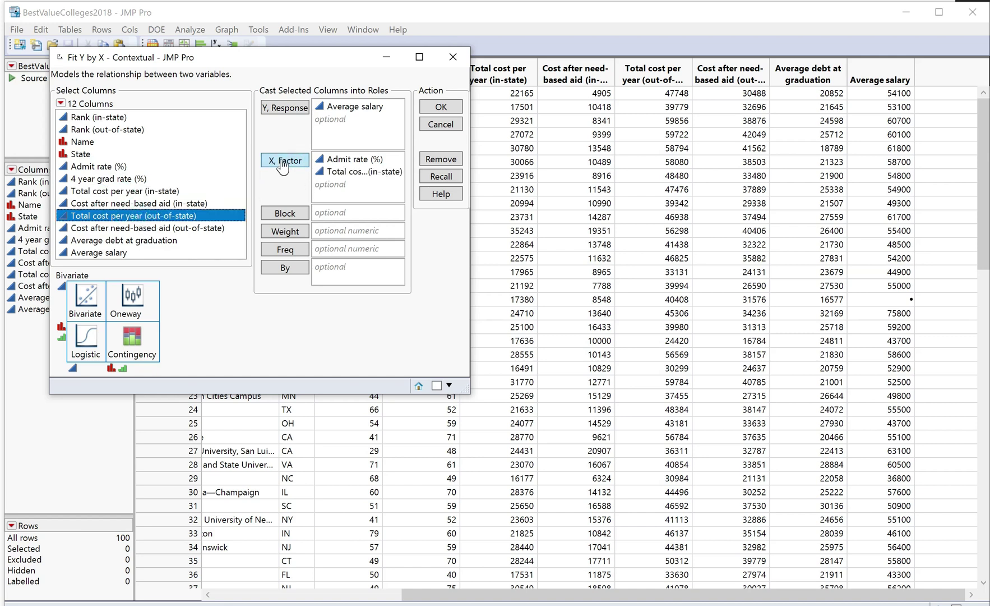
pyautogui.click(283, 161)
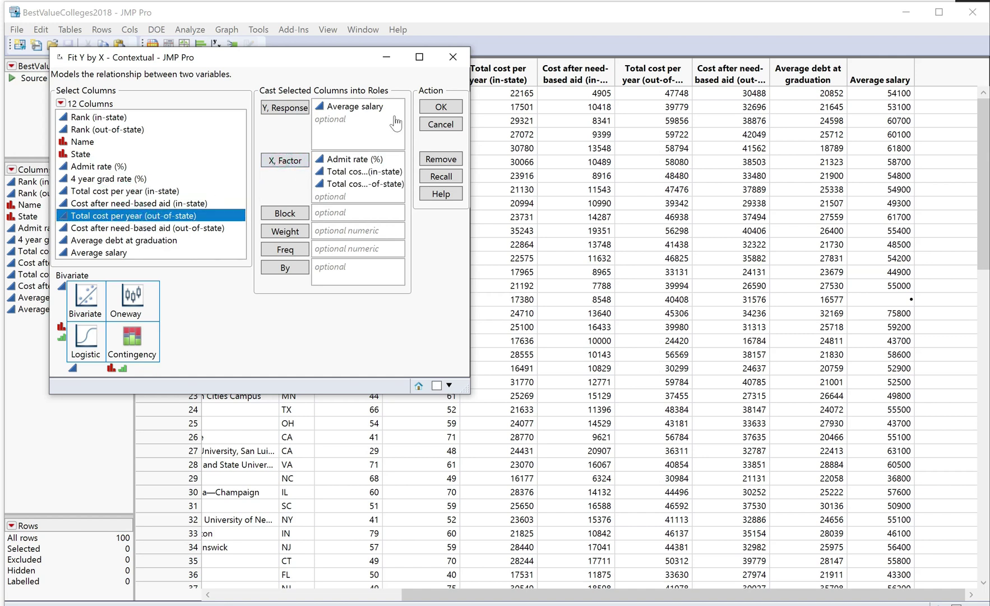
pyautogui.click(441, 107)
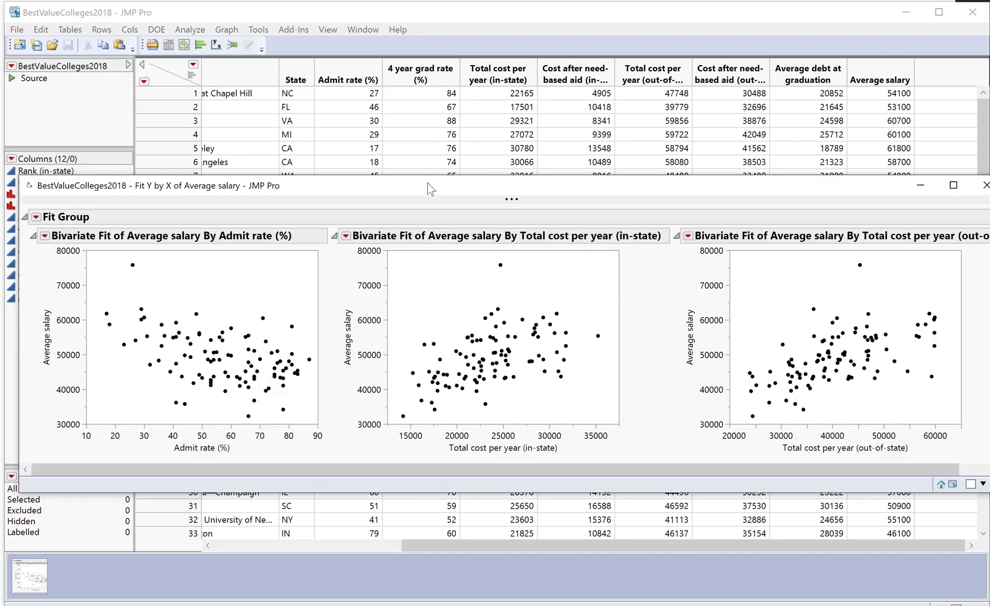
# - Add a Fit Line to the Admit rate, in-state cost and out-of-state cost scatterplots
pyautogui.moveTo(427, 182); pyautogui.dragTo(410, 11)
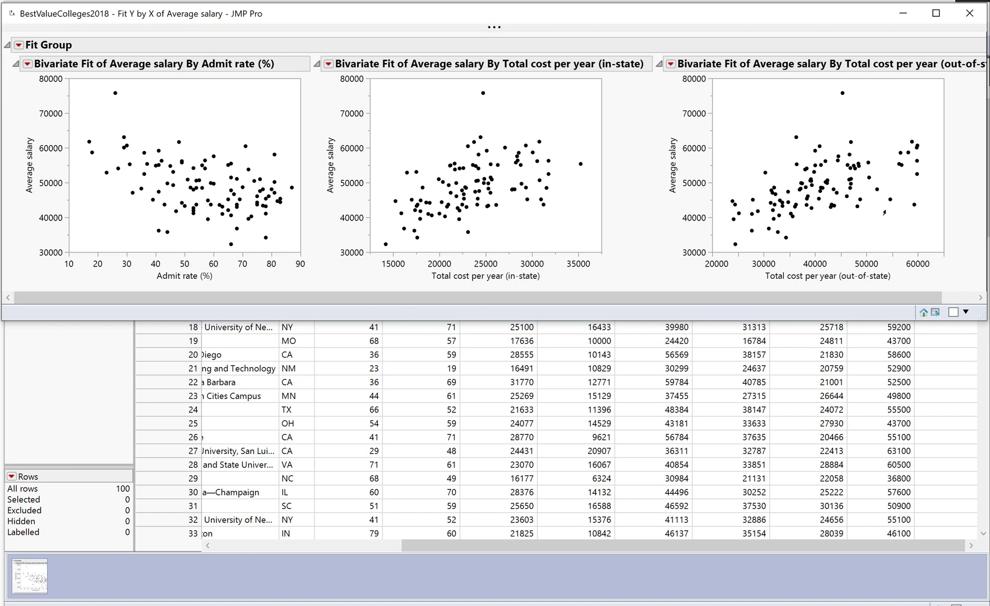
pyautogui.click(27, 65)
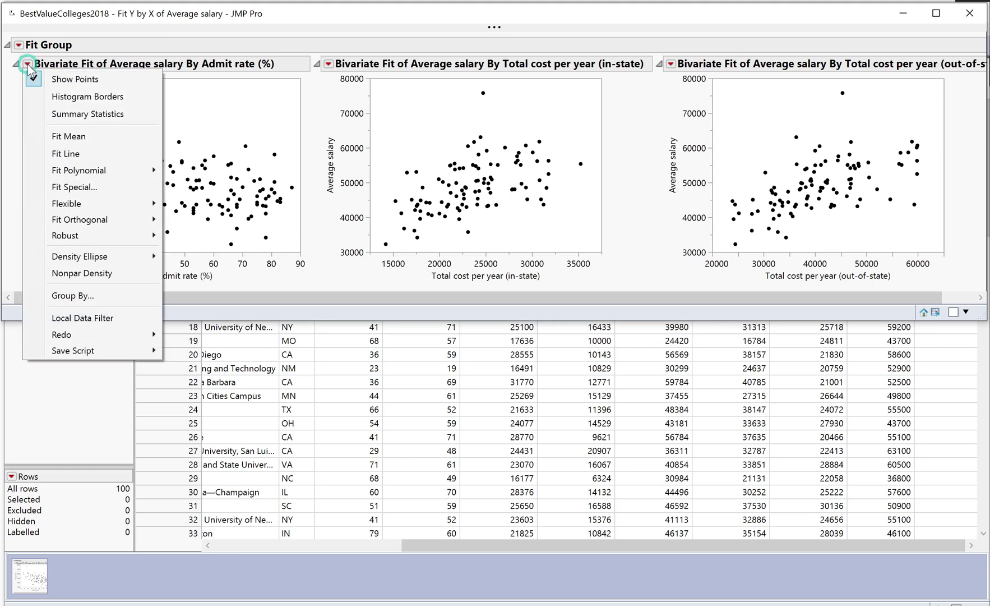
pyautogui.click(54, 154)
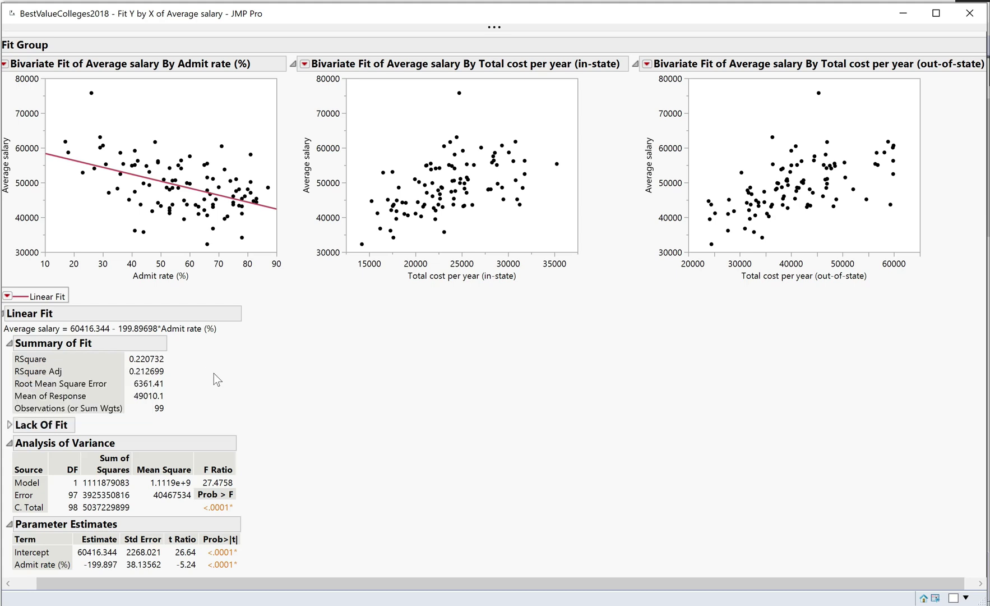
pyautogui.click(305, 64)
pyautogui.click(255, 153)
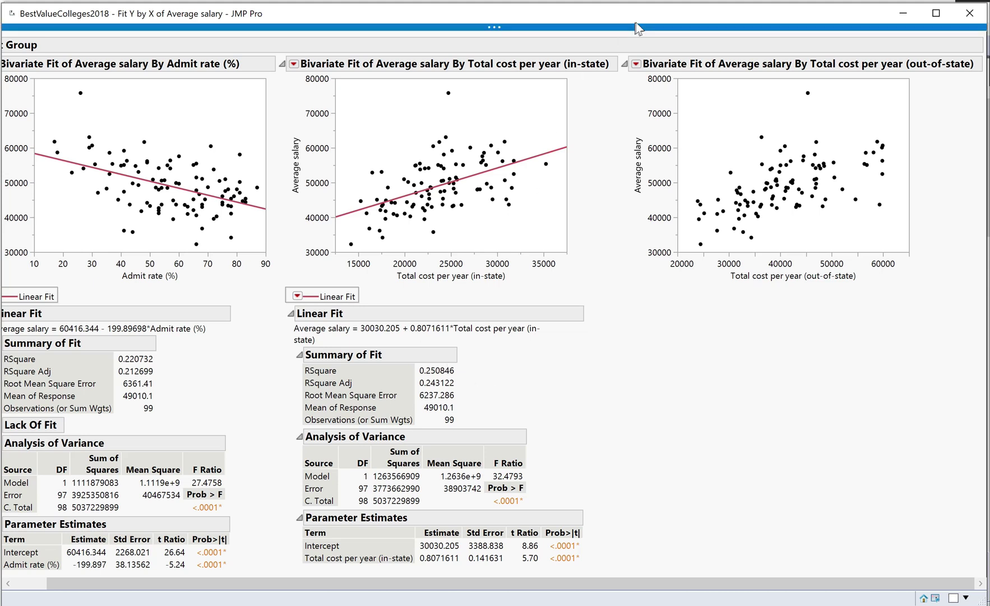
pyautogui.click(636, 65)
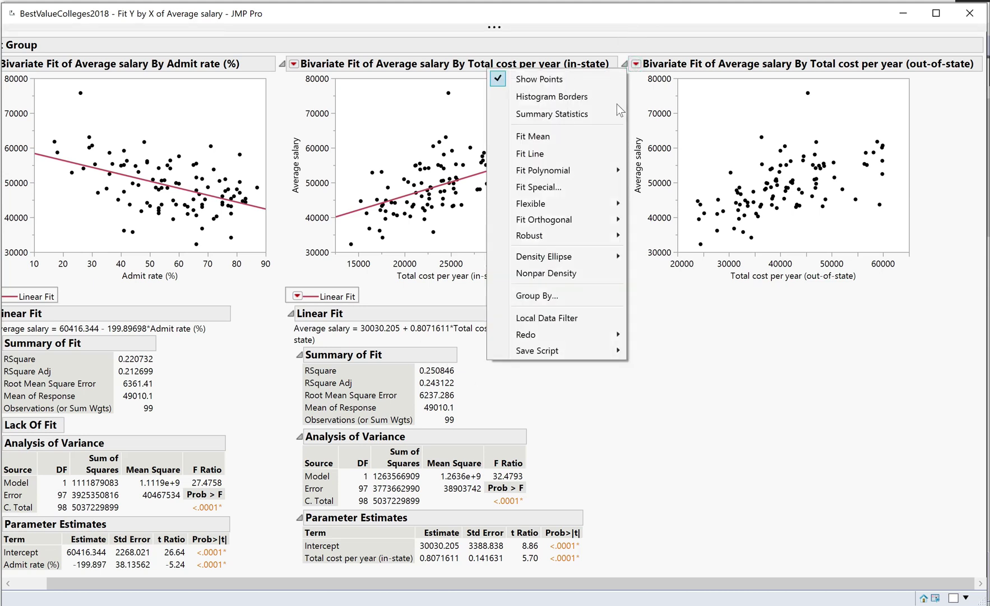
pyautogui.click(581, 153)
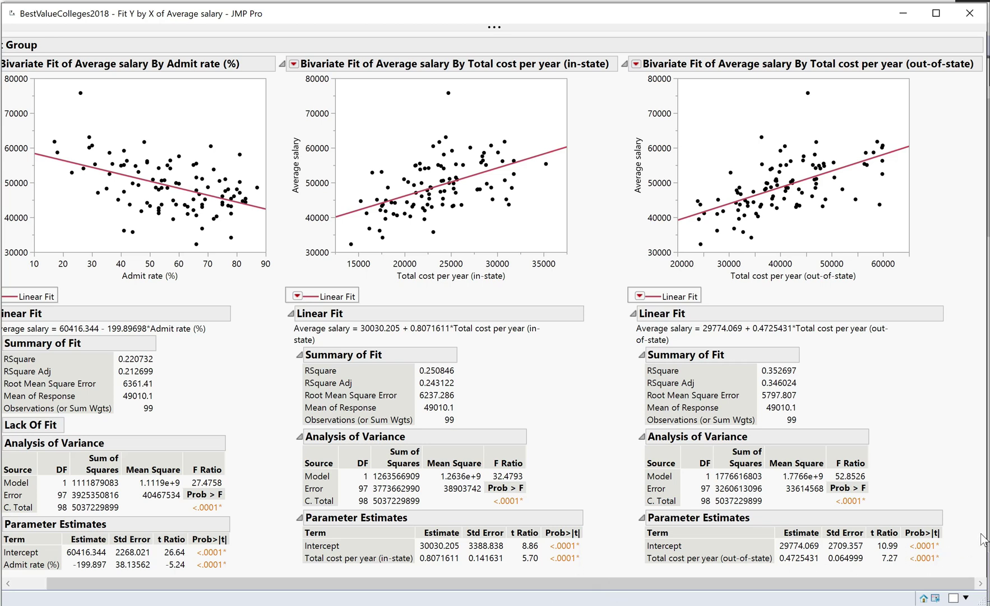
# - Return to the regression notes page in the PDF annotation app
pyautogui.hotkey('alt', 'Tab')
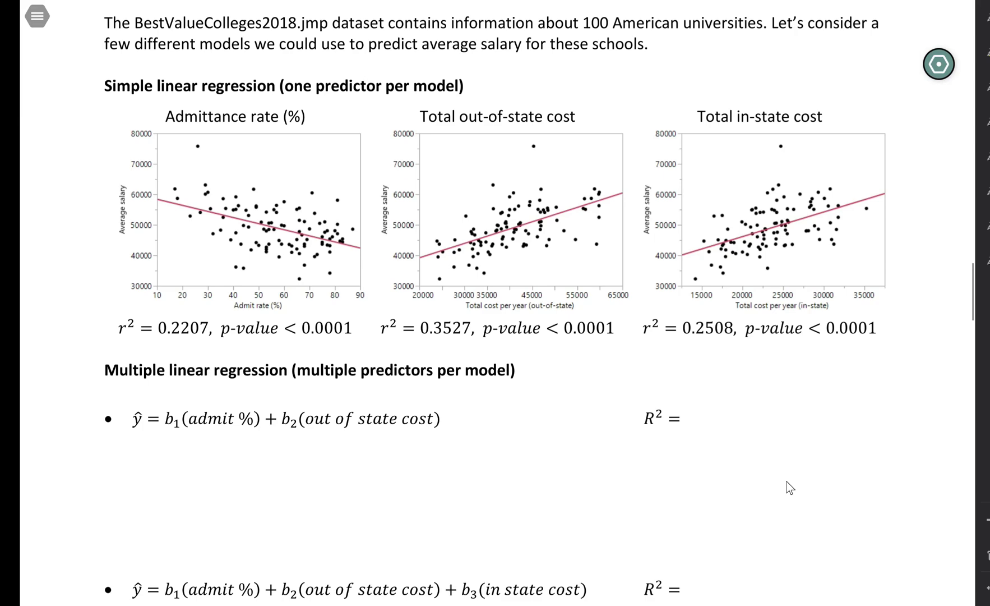
# - Fit a least squares model of Average salary on Admit rate (%) and out-of-state total cost
pyautogui.hotkey('alt', 'Tab')
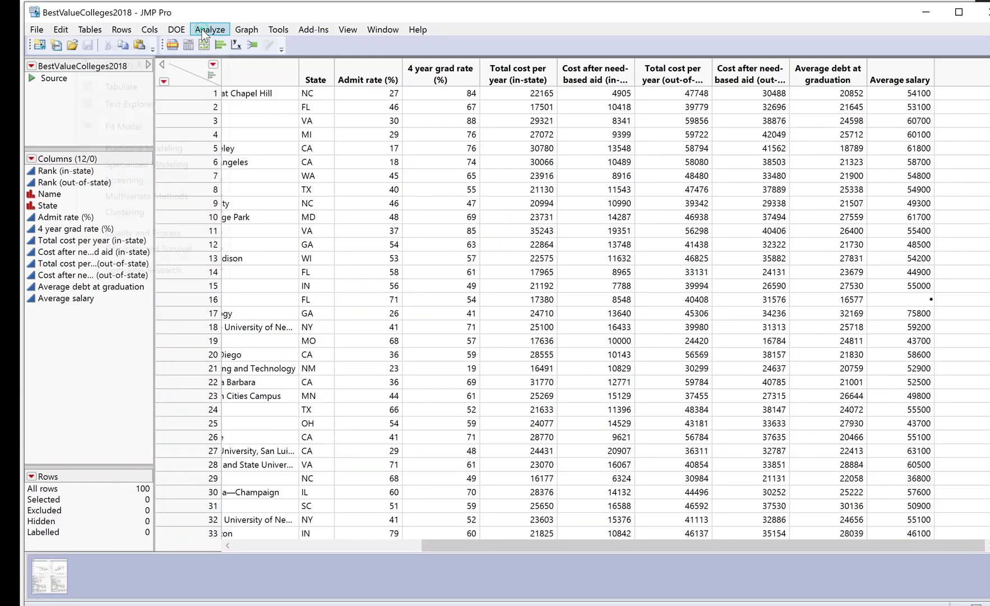
pyautogui.click(201, 28)
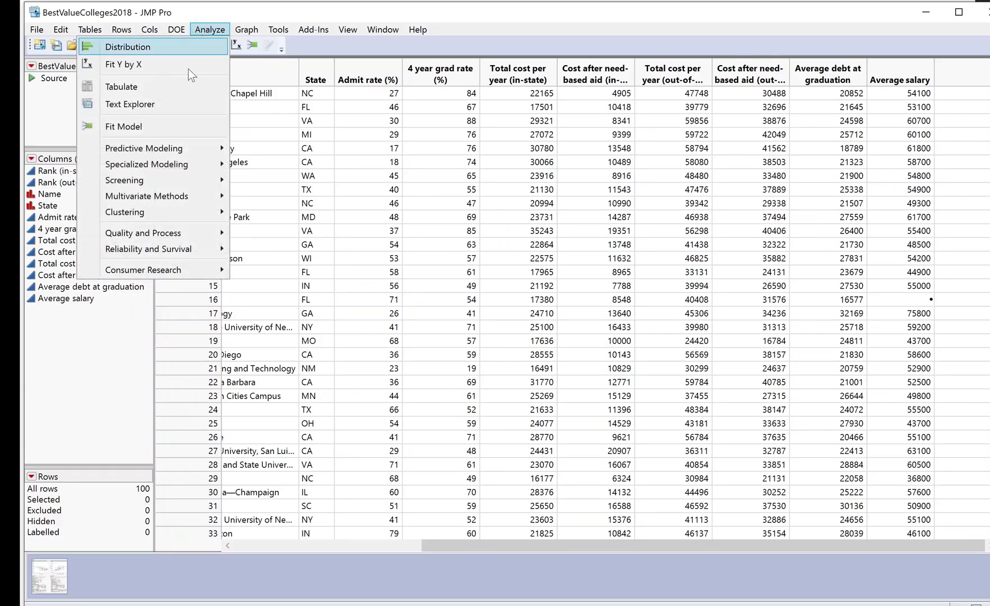
pyautogui.click(185, 130)
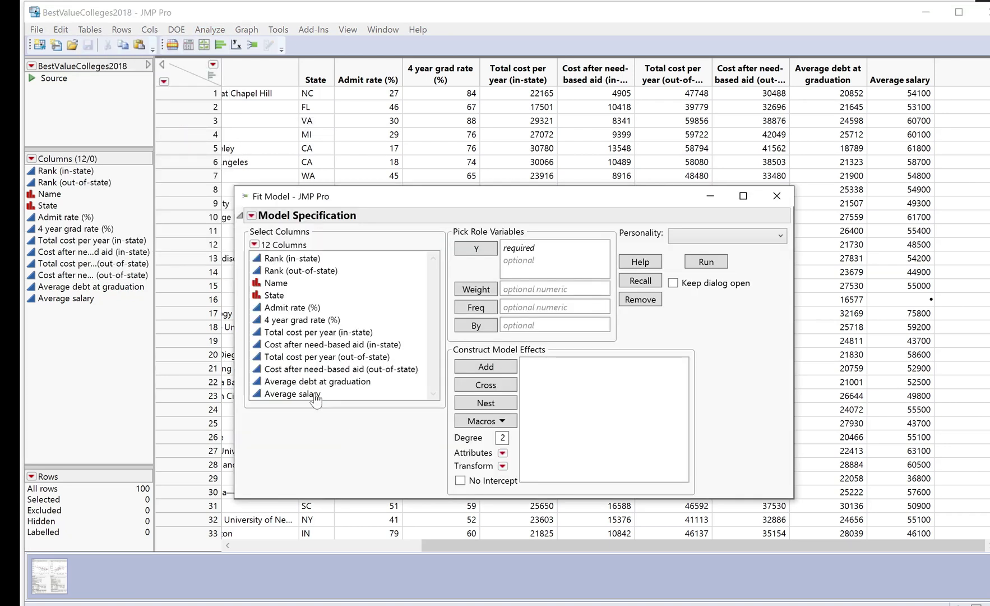
pyautogui.click(309, 394)
pyautogui.click(486, 247)
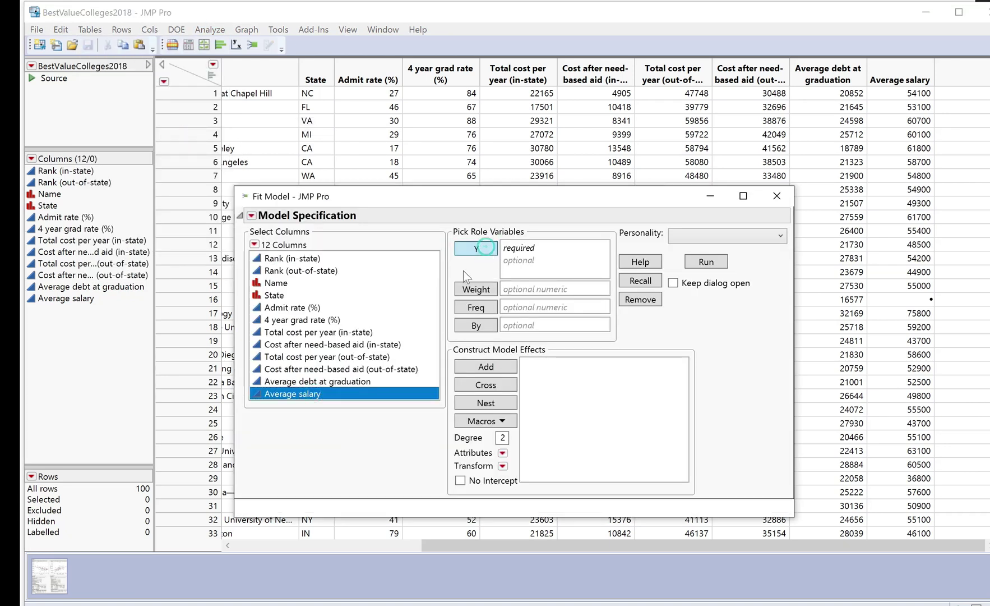
pyautogui.click(314, 308)
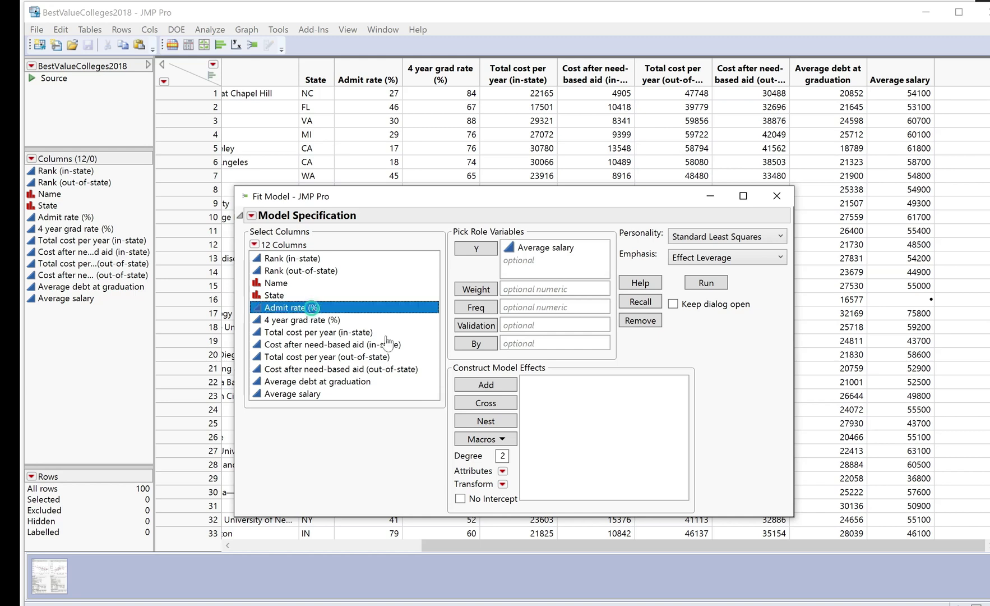
pyautogui.click(485, 385)
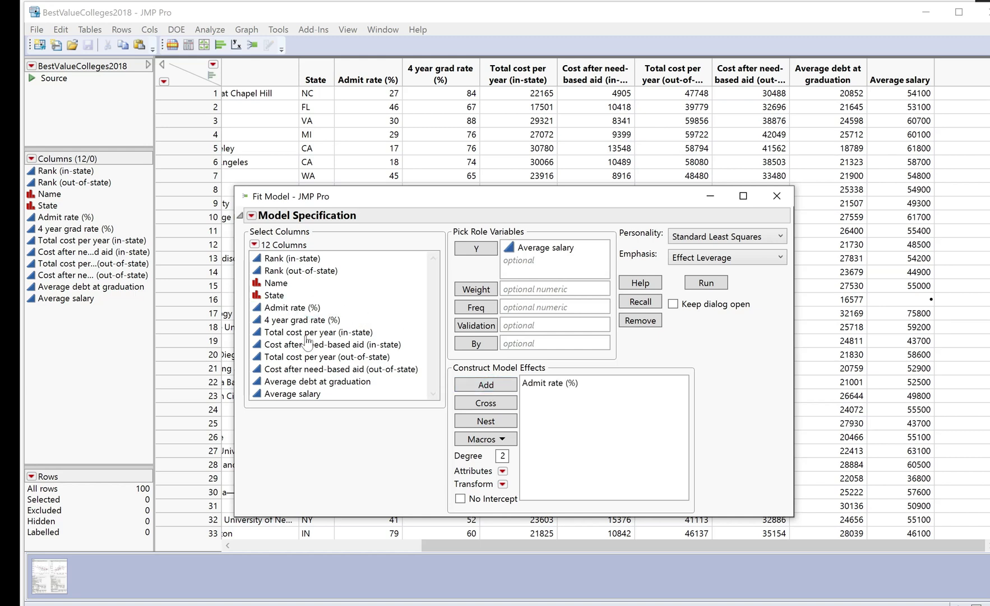
pyautogui.click(317, 358)
pyautogui.click(502, 388)
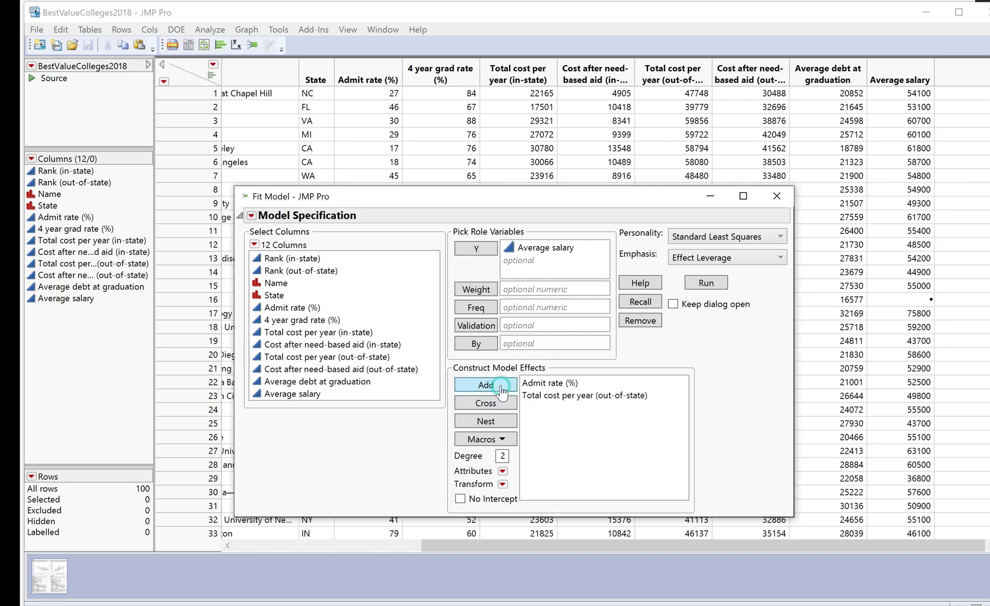
pyautogui.click(712, 287)
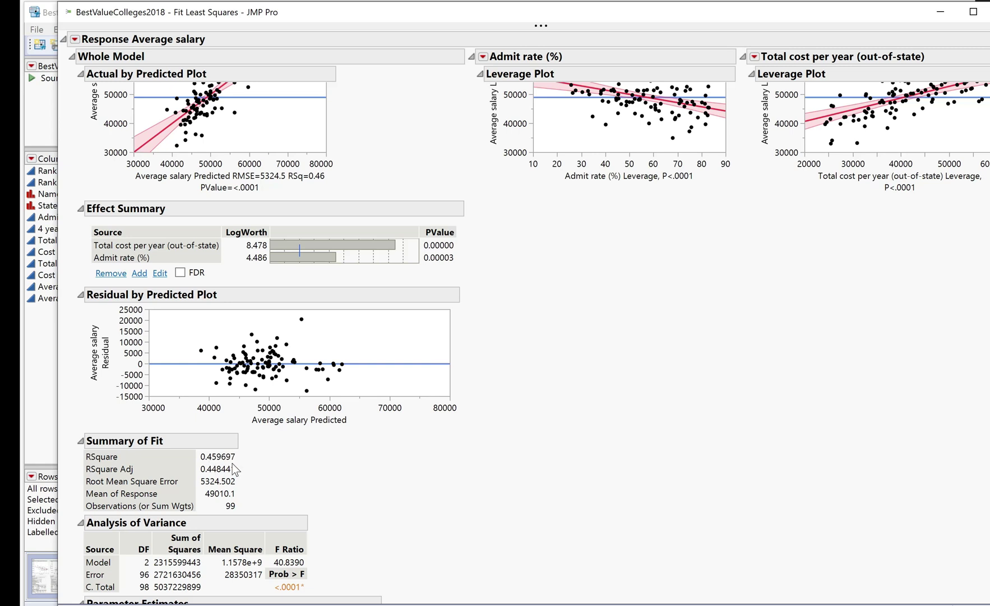
pyautogui.moveTo(234, 469)
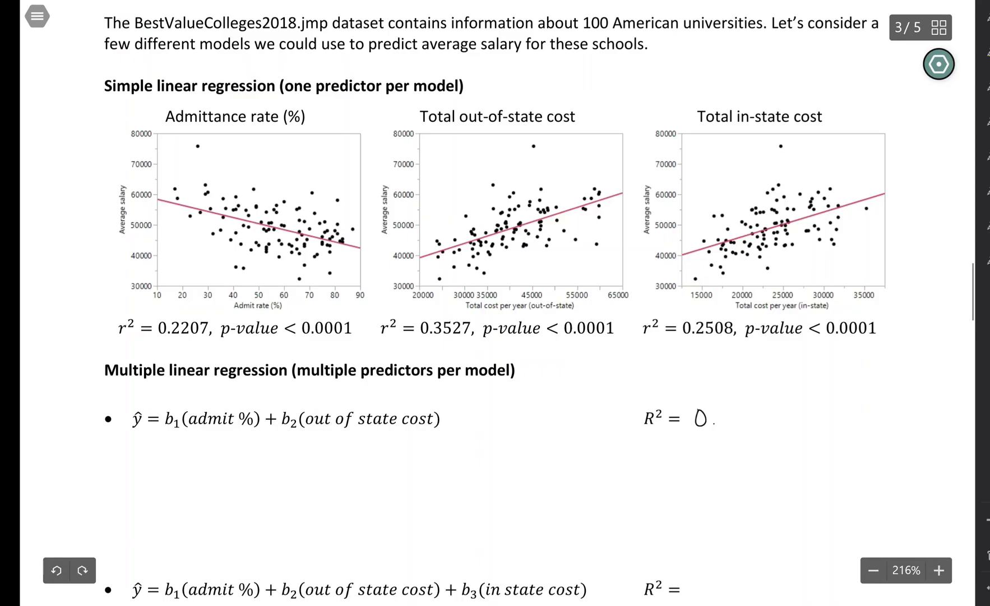
# - Handwrite R² = 0.459697 < 0.2207 + 0.3527 beside the first multiple-regression equation
pyautogui.moveTo(725, 407)
pyautogui.mouseDown()
pyautogui.moveTo(745, 425)
pyautogui.moveTo(782, 418)
pyautogui.mouseUp()
pyautogui.moveTo(807, 406); pyautogui.dragTo(806, 421)
pyautogui.moveTo(815, 404)
pyautogui.mouseDown()
pyautogui.moveTo(837, 404)
pyautogui.moveTo(836, 424)
pyautogui.mouseUp()
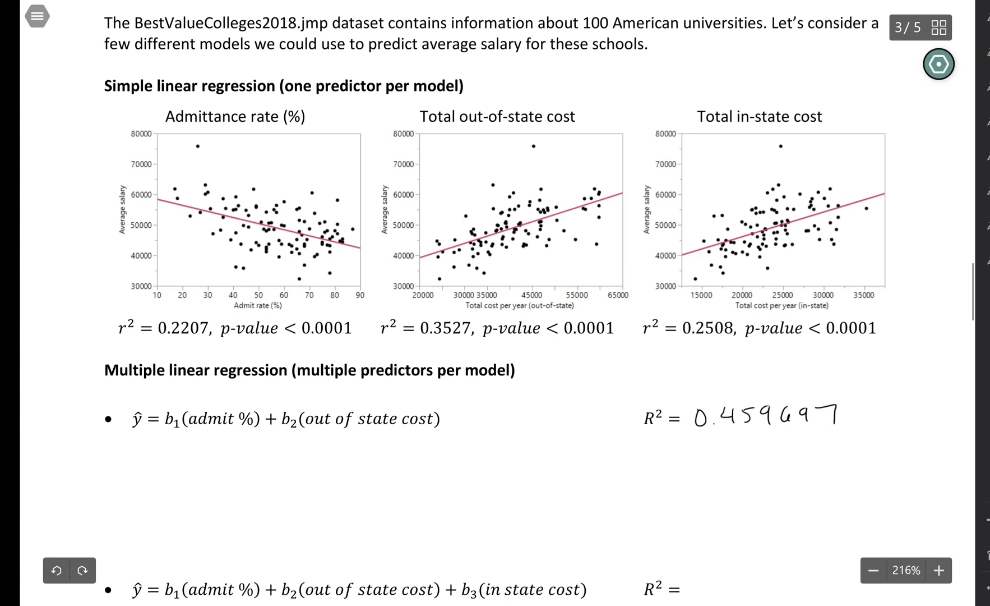
pyautogui.moveTo(729, 441)
pyautogui.mouseDown()
pyautogui.moveTo(716, 452)
pyautogui.moveTo(729, 459)
pyautogui.moveTo(755, 446)
pyautogui.moveTo(793, 458)
pyautogui.mouseUp()
pyautogui.click(762, 457)
pyautogui.moveTo(800, 447)
pyautogui.mouseDown()
pyautogui.moveTo(801, 457)
pyautogui.moveTo(803, 448)
pyautogui.mouseUp()
pyautogui.moveTo(809, 445)
pyautogui.mouseDown()
pyautogui.moveTo(822, 460)
pyautogui.moveTo(853, 452)
pyautogui.moveTo(845, 461)
pyautogui.mouseUp()
pyautogui.moveTo(869, 445)
pyautogui.mouseDown()
pyautogui.moveTo(913, 460)
pyautogui.moveTo(923, 446)
pyautogui.mouseUp()
pyautogui.click(880, 458)
pyautogui.moveTo(924, 448)
pyautogui.mouseDown()
pyautogui.moveTo(934, 459)
pyautogui.moveTo(952, 446)
pyautogui.mouseUp()
pyautogui.moveTo(952, 445); pyautogui.dragTo(950, 461)
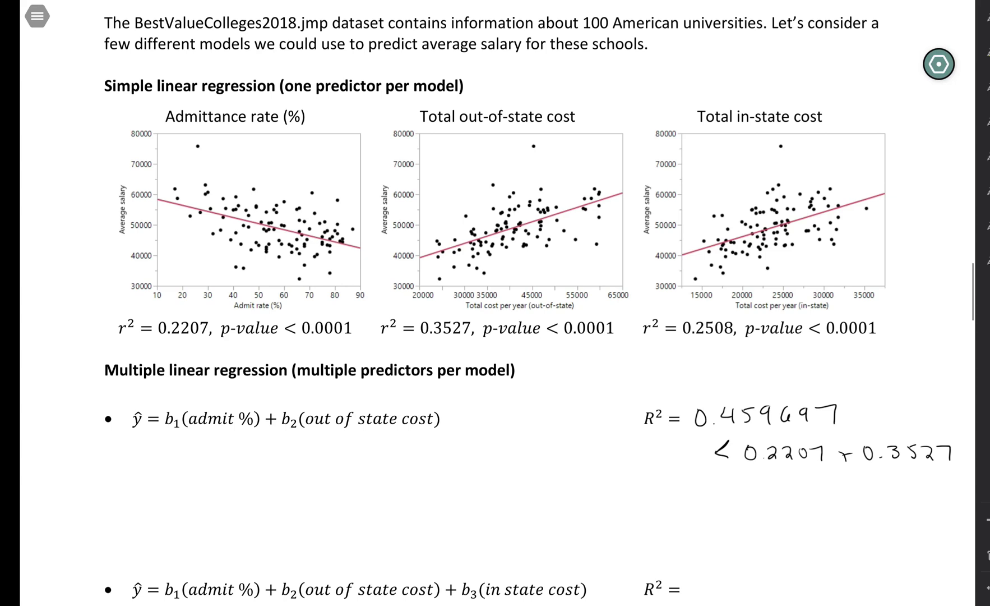
# - Draw two overlapping boxes under the equation labelled 'Out of State' and 'admit%'
pyautogui.moveTo(147, 450)
pyautogui.mouseDown()
pyautogui.moveTo(154, 499)
pyautogui.moveTo(186, 447)
pyautogui.moveTo(223, 447)
pyautogui.moveTo(230, 495)
pyautogui.mouseUp()
pyautogui.moveTo(156, 499); pyautogui.dragTo(223, 493)
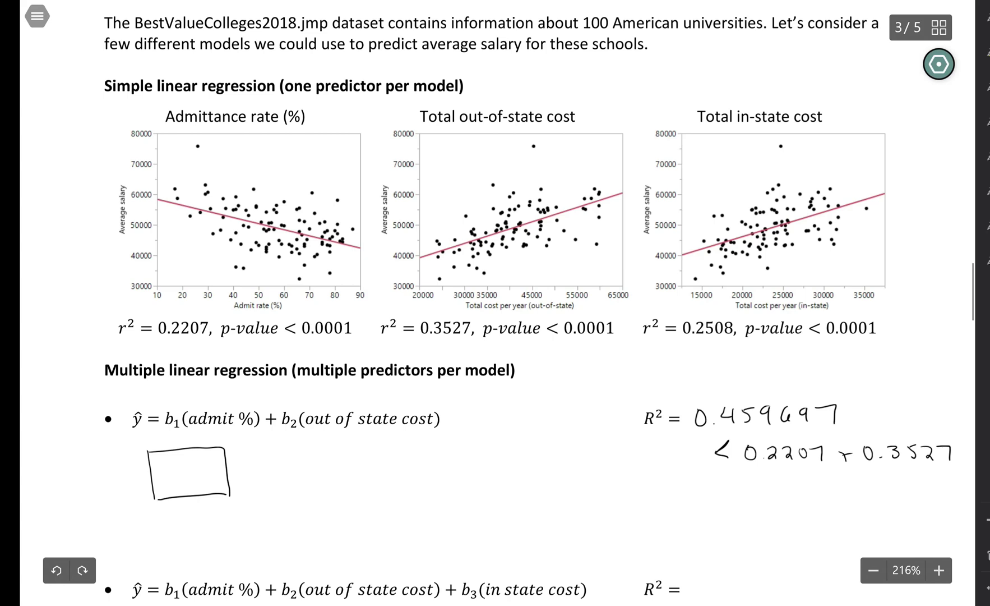
pyautogui.moveTo(159, 460); pyautogui.dragTo(181, 460)
pyautogui.moveTo(191, 463)
pyautogui.mouseDown()
pyautogui.moveTo(163, 488)
pyautogui.moveTo(175, 486)
pyautogui.mouseUp()
pyautogui.moveTo(176, 483)
pyautogui.mouseDown()
pyautogui.moveTo(203, 486)
pyautogui.moveTo(218, 523)
pyautogui.mouseUp()
pyautogui.moveTo(212, 480)
pyautogui.mouseDown()
pyautogui.moveTo(284, 473)
pyautogui.moveTo(287, 524)
pyautogui.mouseUp()
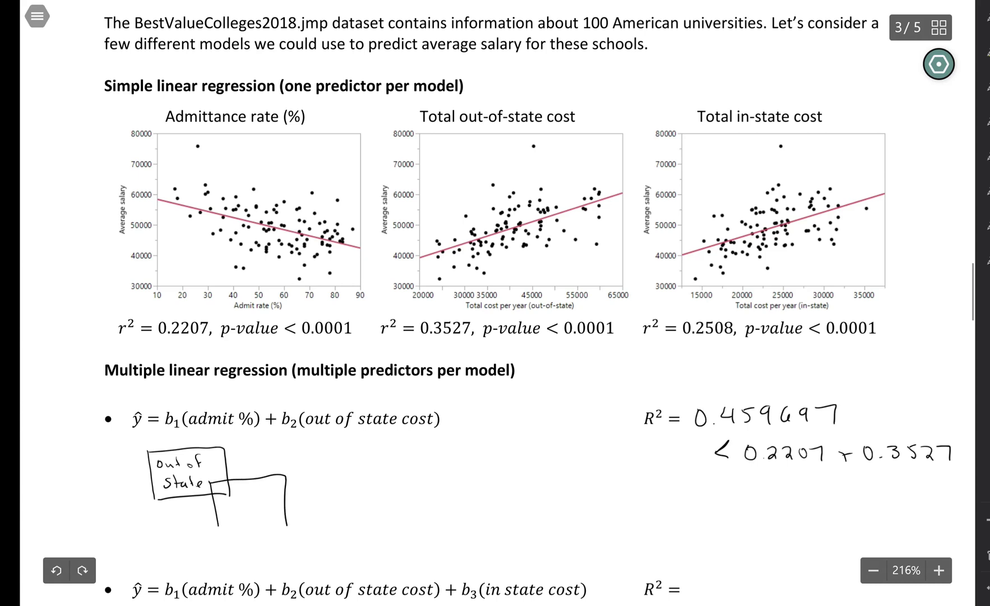
pyautogui.moveTo(220, 528)
pyautogui.mouseDown()
pyautogui.moveTo(296, 524)
pyautogui.moveTo(236, 517)
pyautogui.mouseUp()
pyautogui.moveTo(244, 512); pyautogui.dragTo(245, 517)
pyautogui.moveTo(251, 511); pyautogui.dragTo(269, 515)
pyautogui.moveTo(274, 504); pyautogui.dragTo(275, 522)
pyautogui.moveTo(281, 515); pyautogui.dragTo(285, 519)
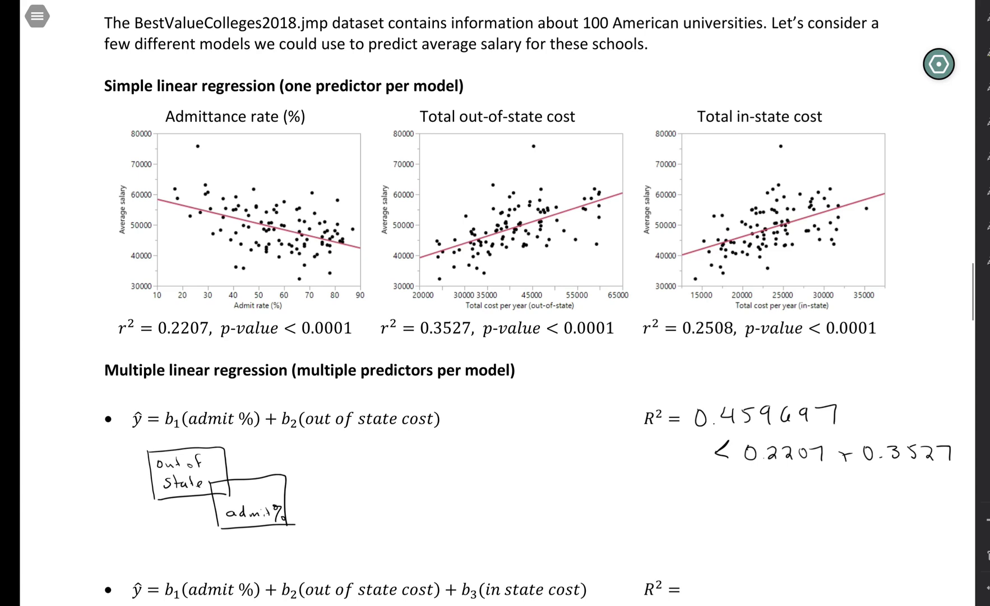
# - In Graph Builder, plot out-of-state total cost against Admit rate (%) with a linear fit
pyautogui.hotkey('alt', 'Tab')
pyautogui.click(242, 30)
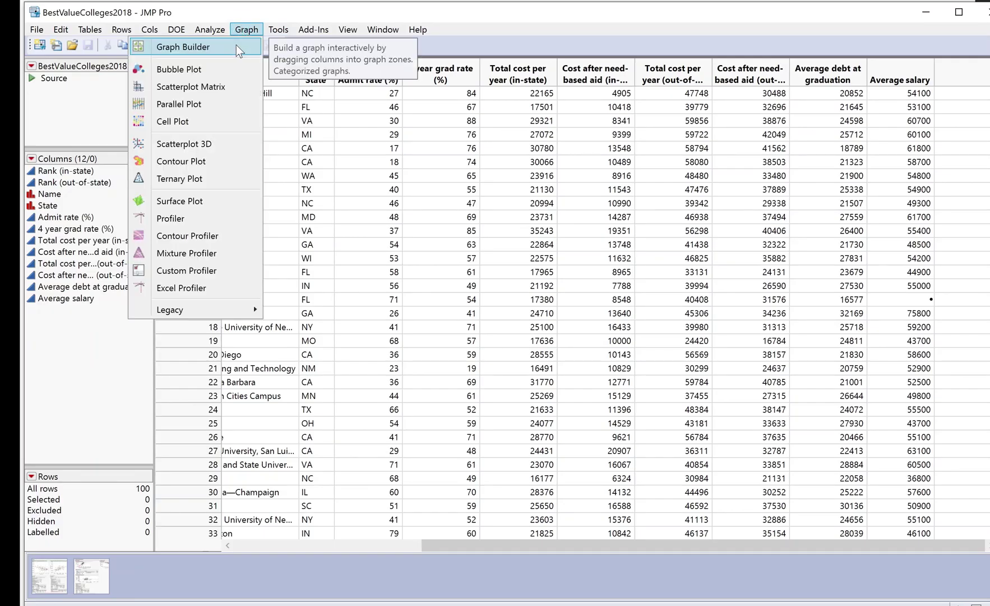
pyautogui.click(236, 47)
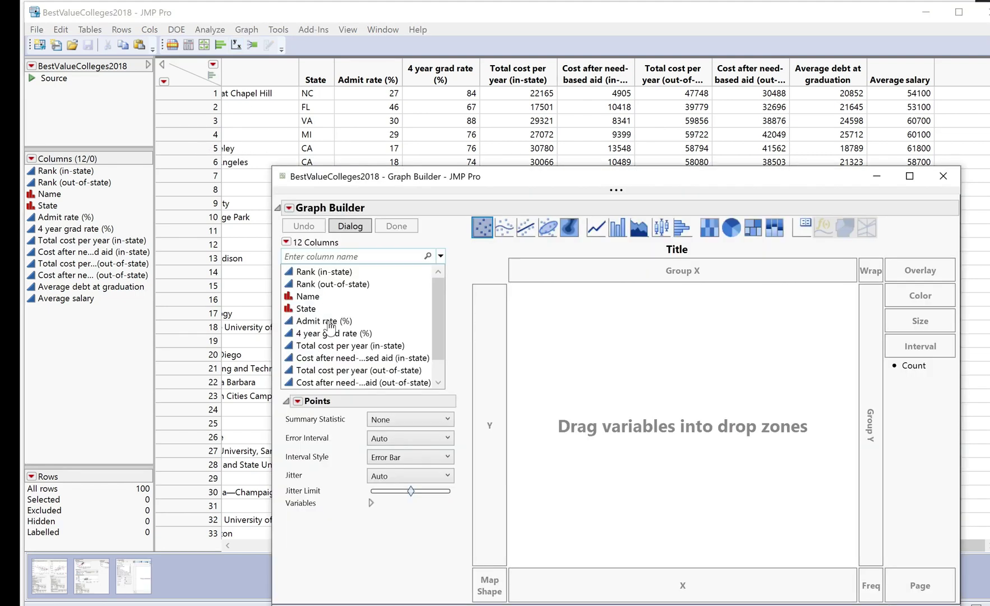
pyautogui.moveTo(332, 325); pyautogui.dragTo(678, 580)
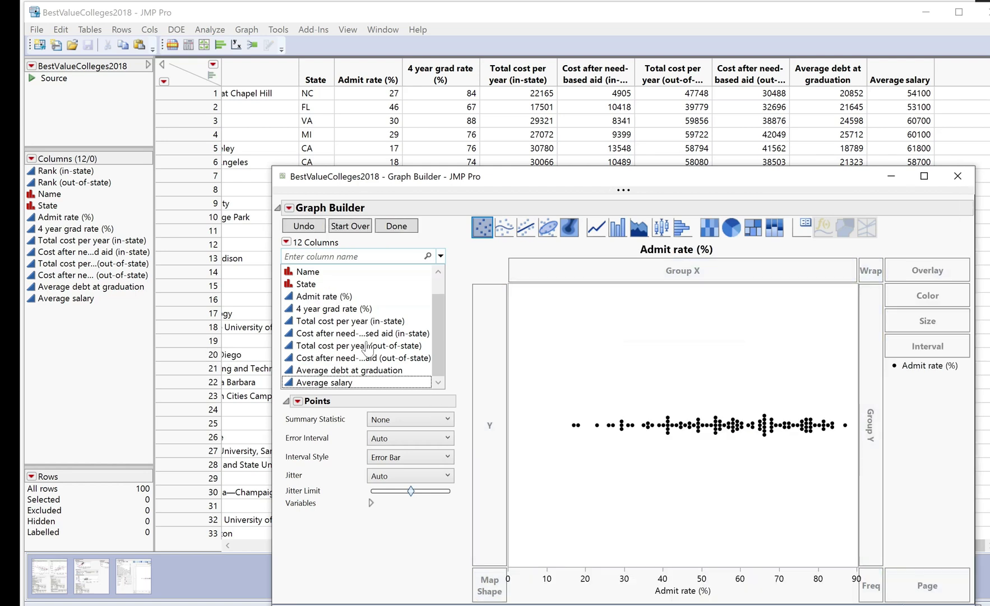
pyautogui.moveTo(366, 347); pyautogui.dragTo(496, 411)
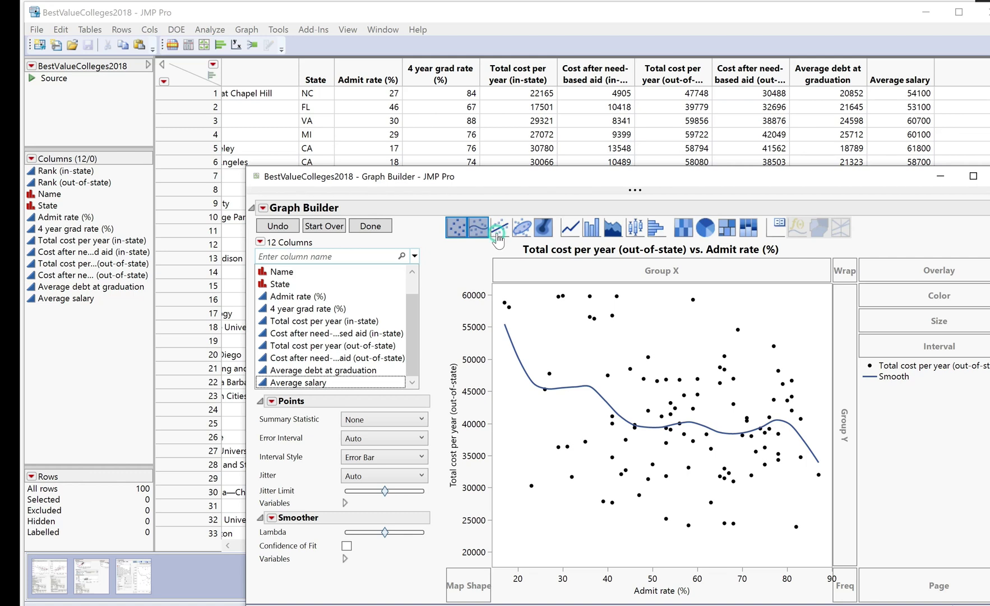
pyautogui.click(499, 228)
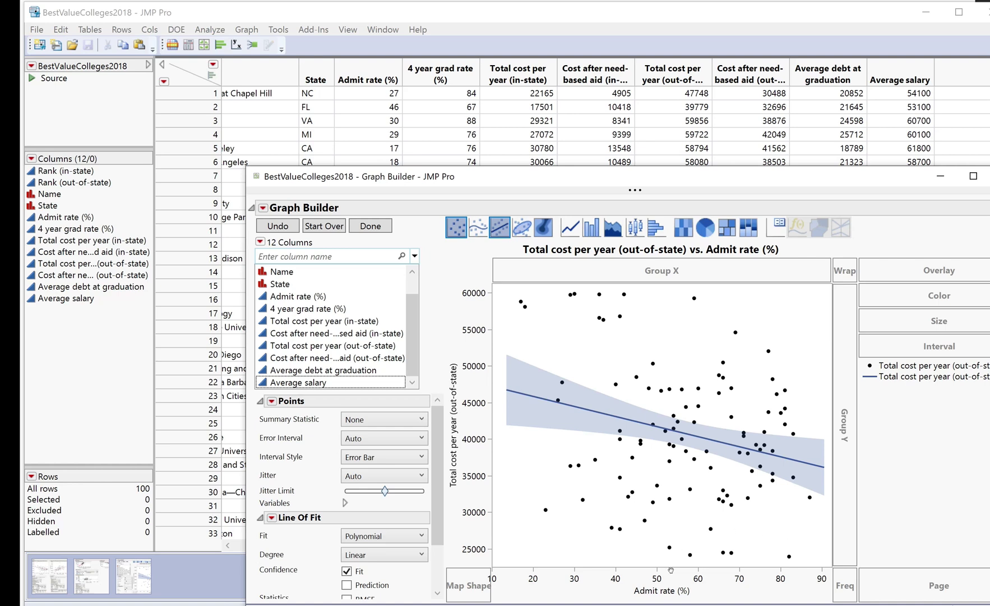
pyautogui.hotkey('alt', 'Tab')
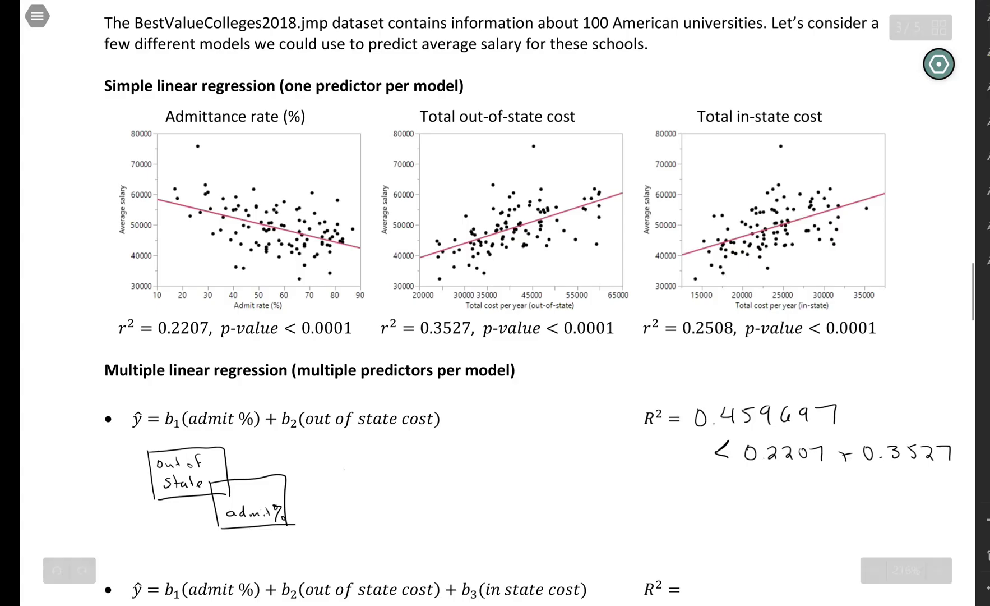
# - Handwrite 'There is an association' beside the overlapping boxes
pyautogui.moveTo(340, 468)
pyautogui.mouseDown()
pyautogui.moveTo(381, 483)
pyautogui.moveTo(544, 487)
pyautogui.mouseUp()
pyautogui.moveTo(566, 480); pyautogui.dragTo(583, 488)
pyautogui.moveTo(598, 483); pyautogui.dragTo(620, 489)
pyautogui.moveTo(617, 478); pyautogui.dragTo(625, 477)
pyautogui.moveTo(634, 481); pyautogui.dragTo(650, 486)
pyautogui.moveTo(659, 486); pyautogui.dragTo(669, 482)
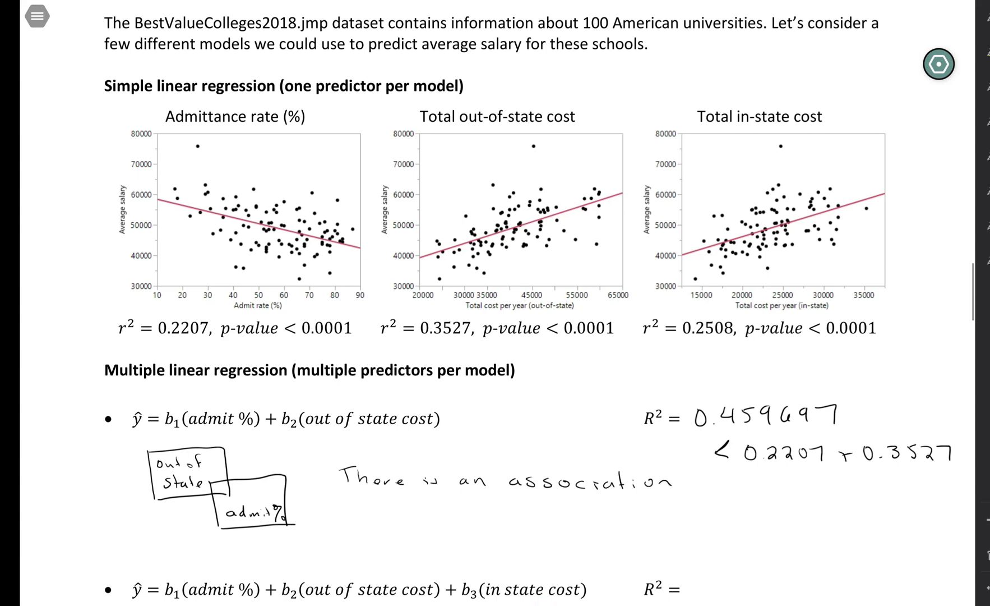
# - Finish the note on the next line: 'between the two explanatory variables.'
pyautogui.moveTo(347, 498); pyautogui.dragTo(353, 510)
pyautogui.moveTo(361, 509); pyautogui.dragTo(380, 512)
pyautogui.moveTo(375, 504); pyautogui.dragTo(401, 507)
pyautogui.moveTo(405, 510); pyautogui.dragTo(438, 513)
pyautogui.moveTo(460, 499)
pyautogui.mouseDown()
pyautogui.moveTo(461, 517)
pyautogui.moveTo(466, 505)
pyautogui.mouseUp()
pyautogui.moveTo(469, 500)
pyautogui.mouseDown()
pyautogui.moveTo(478, 517)
pyautogui.moveTo(492, 516)
pyautogui.mouseUp()
pyautogui.moveTo(511, 500)
pyautogui.mouseDown()
pyautogui.moveTo(512, 515)
pyautogui.moveTo(520, 507)
pyautogui.mouseUp()
pyautogui.moveTo(518, 513); pyautogui.dragTo(594, 520)
pyautogui.moveTo(594, 515); pyautogui.dragTo(586, 520)
pyautogui.moveTo(602, 515)
pyautogui.mouseDown()
pyautogui.moveTo(607, 533)
pyautogui.moveTo(623, 525)
pyautogui.mouseUp()
pyautogui.moveTo(640, 516); pyautogui.dragTo(652, 524)
pyautogui.moveTo(663, 518); pyautogui.dragTo(667, 525)
pyautogui.moveTo(671, 511)
pyautogui.mouseDown()
pyautogui.moveTo(677, 525)
pyautogui.moveTo(691, 522)
pyautogui.mouseUp()
pyautogui.moveTo(693, 517); pyautogui.dragTo(710, 516)
pyautogui.moveTo(711, 515)
pyautogui.mouseDown()
pyautogui.moveTo(714, 532)
pyautogui.moveTo(746, 513)
pyautogui.moveTo(758, 520)
pyautogui.mouseUp()
pyautogui.moveTo(762, 512); pyautogui.dragTo(776, 521)
pyautogui.moveTo(790, 513); pyautogui.dragTo(814, 519)
pyautogui.moveTo(820, 516); pyautogui.dragTo(833, 519)
pyautogui.click(850, 515)
pyautogui.scroll(-3, 872, 476)
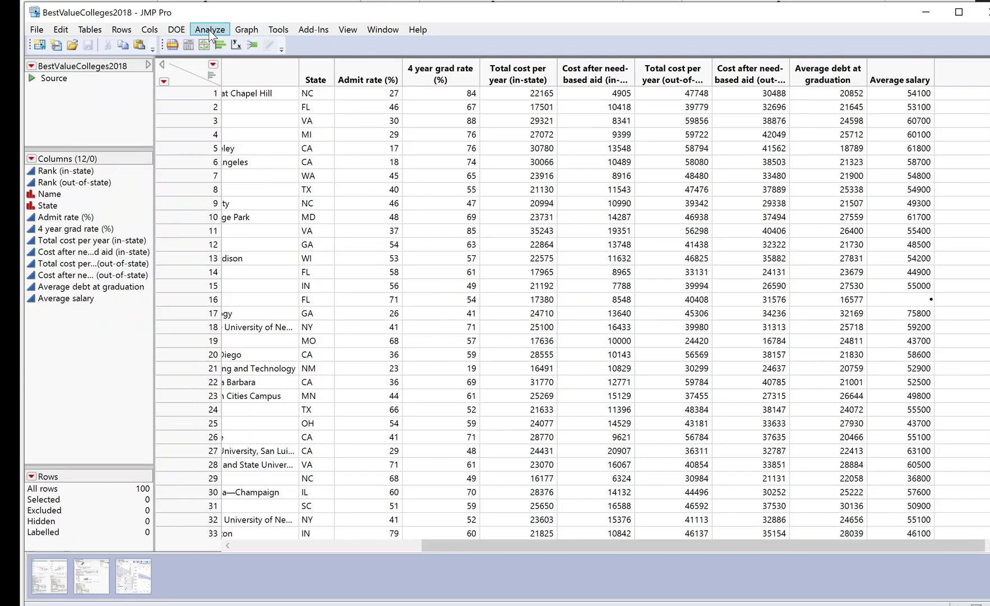
# - Fit Average salary on Admit rate (%), in-state and out-of-state total cost, giving RSquare 0.459732
pyautogui.click(210, 31)
pyautogui.click(145, 126)
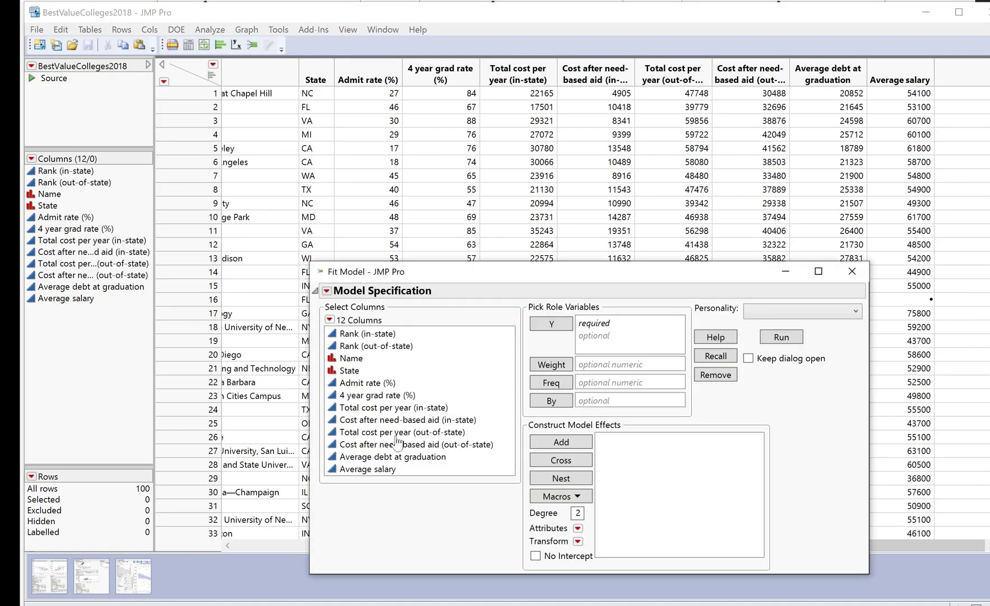
pyautogui.click(392, 469)
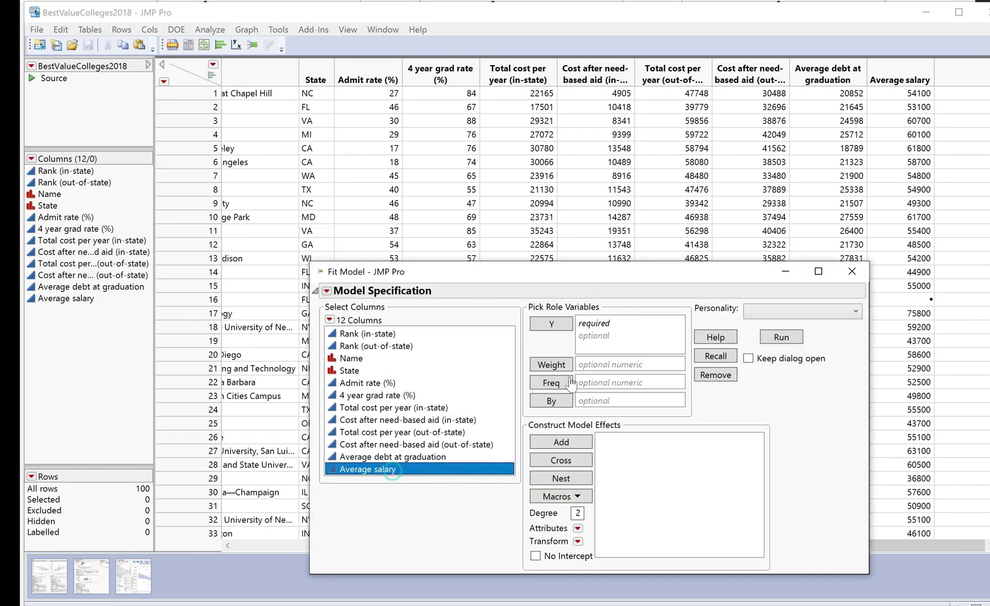
pyautogui.click(551, 324)
pyautogui.click(381, 383)
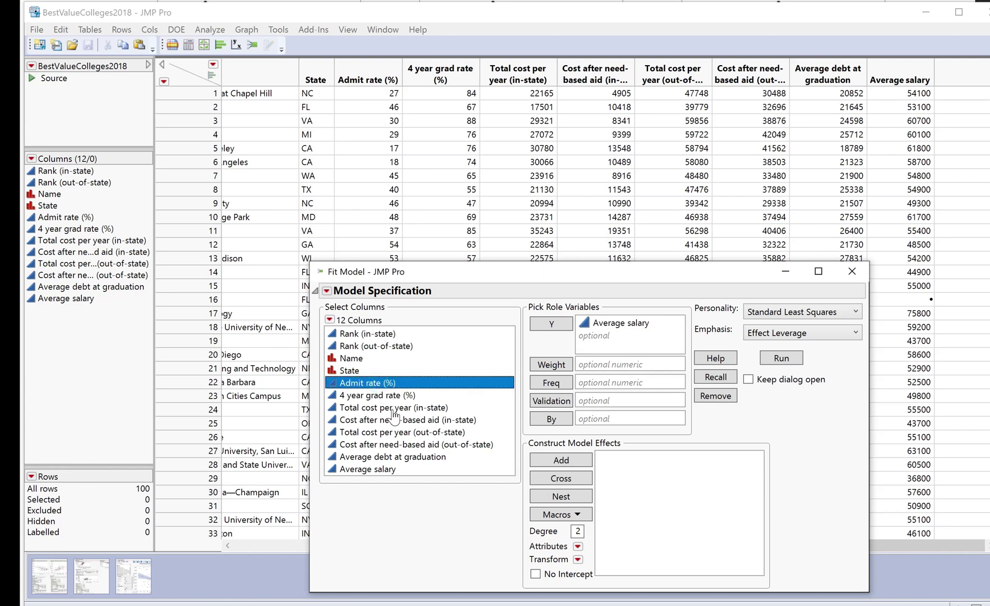
pyautogui.keyDown('ctrl'); pyautogui.click(393, 409); pyautogui.keyUp('ctrl')
pyautogui.keyDown('ctrl'); pyautogui.click(401, 432); pyautogui.keyUp('ctrl')
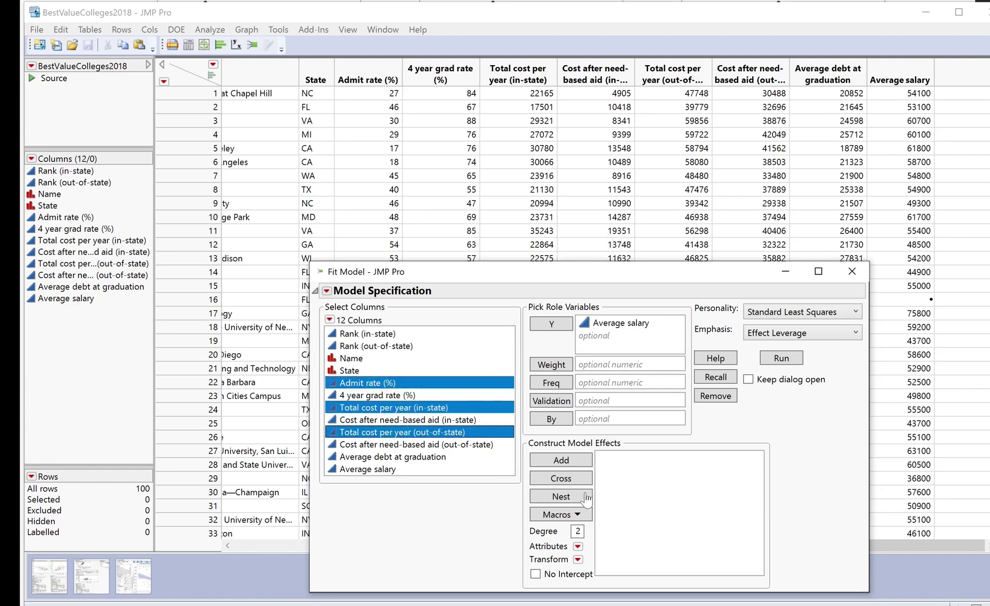
pyautogui.click(562, 461)
pyautogui.click(782, 358)
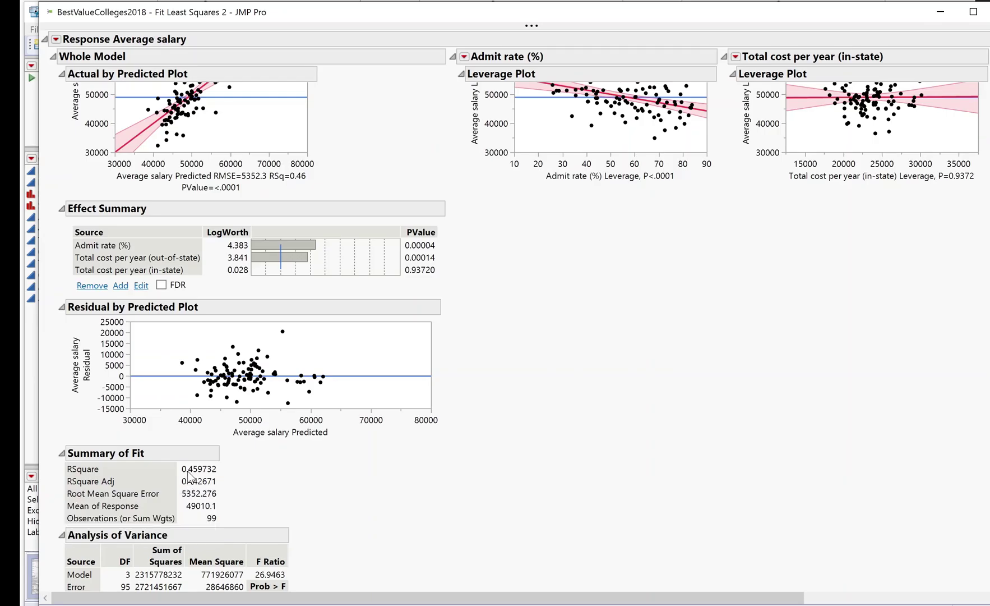
pyautogui.moveTo(195, 480)
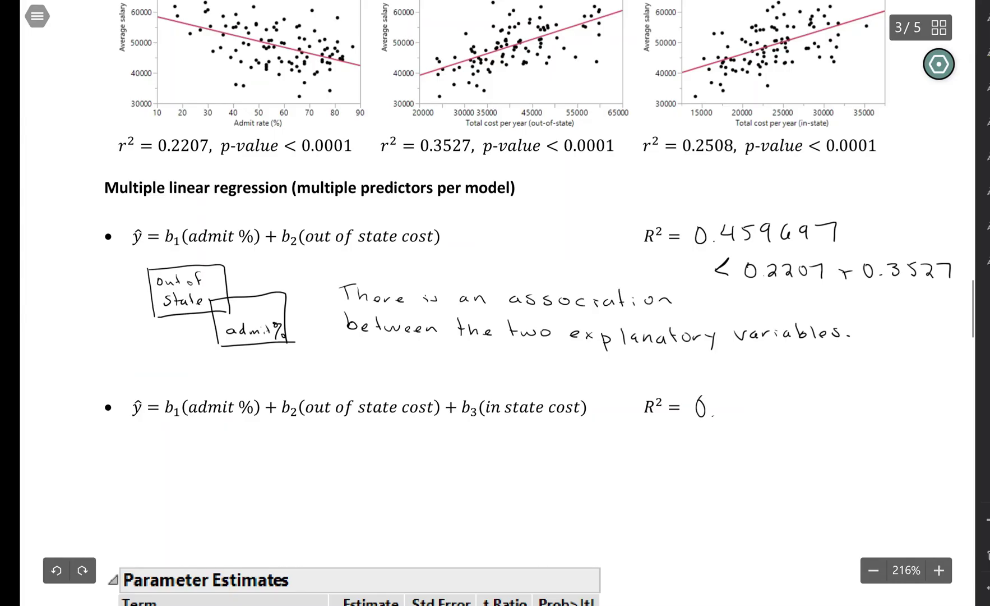
# - Handwrite 0.459732 after the second equation's R² = in Drawboard PDF
pyautogui.moveTo(729, 400)
pyautogui.mouseDown()
pyautogui.moveTo(749, 407)
pyautogui.moveTo(743, 414)
pyautogui.moveTo(788, 411)
pyautogui.mouseUp()
pyautogui.moveTo(808, 398)
pyautogui.mouseDown()
pyautogui.moveTo(812, 414)
pyautogui.moveTo(846, 412)
pyautogui.mouseUp()
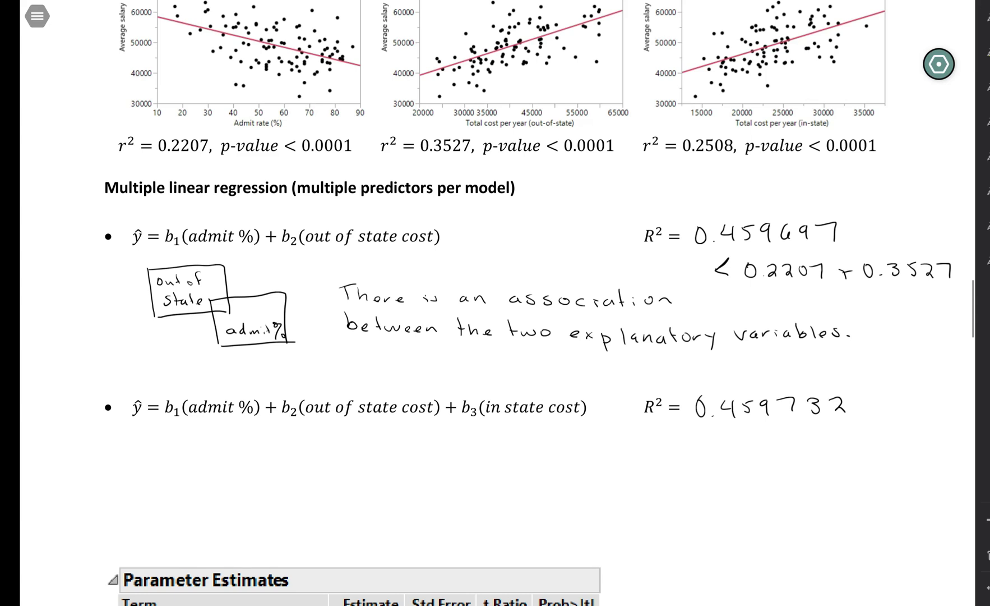
# - Handwrite 'In-state cost doesn't add much new info when' below the second equation
pyautogui.moveTo(159, 449)
pyautogui.mouseDown()
pyautogui.moveTo(158, 468)
pyautogui.moveTo(167, 448)
pyautogui.mouseUp()
pyautogui.moveTo(154, 468); pyautogui.dragTo(197, 463)
pyautogui.moveTo(209, 457); pyautogui.dragTo(202, 469)
pyautogui.moveTo(219, 453)
pyautogui.mouseDown()
pyautogui.moveTo(221, 468)
pyautogui.moveTo(230, 467)
pyautogui.mouseUp()
pyautogui.moveTo(240, 450); pyautogui.dragTo(241, 467)
pyautogui.moveTo(237, 458); pyautogui.dragTo(288, 466)
pyautogui.moveTo(301, 457); pyautogui.dragTo(325, 467)
pyautogui.moveTo(317, 460); pyautogui.dragTo(334, 452)
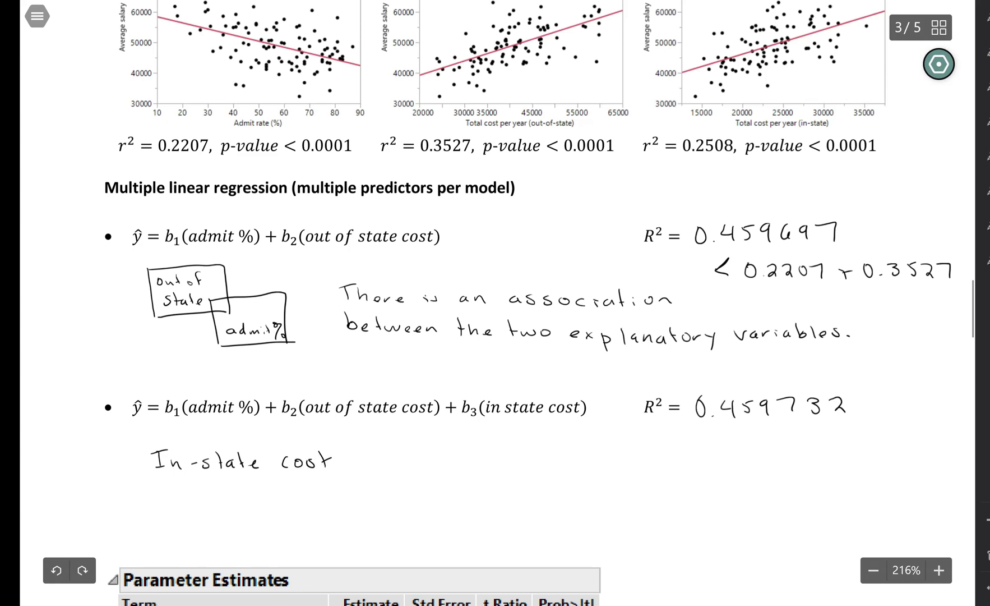
pyautogui.moveTo(364, 460); pyautogui.dragTo(363, 466)
pyautogui.moveTo(366, 451); pyautogui.dragTo(367, 467)
pyautogui.moveTo(375, 461); pyautogui.dragTo(375, 459)
pyautogui.moveTo(382, 464); pyautogui.dragTo(431, 457)
pyautogui.moveTo(435, 451)
pyautogui.mouseDown()
pyautogui.moveTo(437, 464)
pyautogui.moveTo(467, 465)
pyautogui.mouseUp()
pyautogui.moveTo(480, 455)
pyautogui.mouseDown()
pyautogui.moveTo(474, 465)
pyautogui.moveTo(483, 466)
pyautogui.mouseUp()
pyautogui.moveTo(494, 457)
pyautogui.mouseDown()
pyautogui.moveTo(487, 466)
pyautogui.moveTo(498, 466)
pyautogui.mouseUp()
pyautogui.moveTo(516, 464); pyautogui.dragTo(533, 466)
pyautogui.moveTo(538, 458); pyautogui.dragTo(552, 466)
pyautogui.moveTo(563, 452); pyautogui.dragTo(575, 466)
pyautogui.moveTo(598, 453); pyautogui.dragTo(607, 467)
pyautogui.moveTo(615, 463)
pyautogui.mouseDown()
pyautogui.moveTo(643, 456)
pyautogui.moveTo(682, 466)
pyautogui.mouseUp()
pyautogui.moveTo(696, 444); pyautogui.dragTo(689, 466)
pyautogui.moveTo(686, 455); pyautogui.dragTo(698, 453)
pyautogui.moveTo(705, 456); pyautogui.dragTo(749, 455)
pyautogui.moveTo(754, 447)
pyautogui.mouseDown()
pyautogui.moveTo(754, 464)
pyautogui.moveTo(766, 464)
pyautogui.mouseUp()
pyautogui.moveTo(772, 459); pyautogui.dragTo(795, 464)
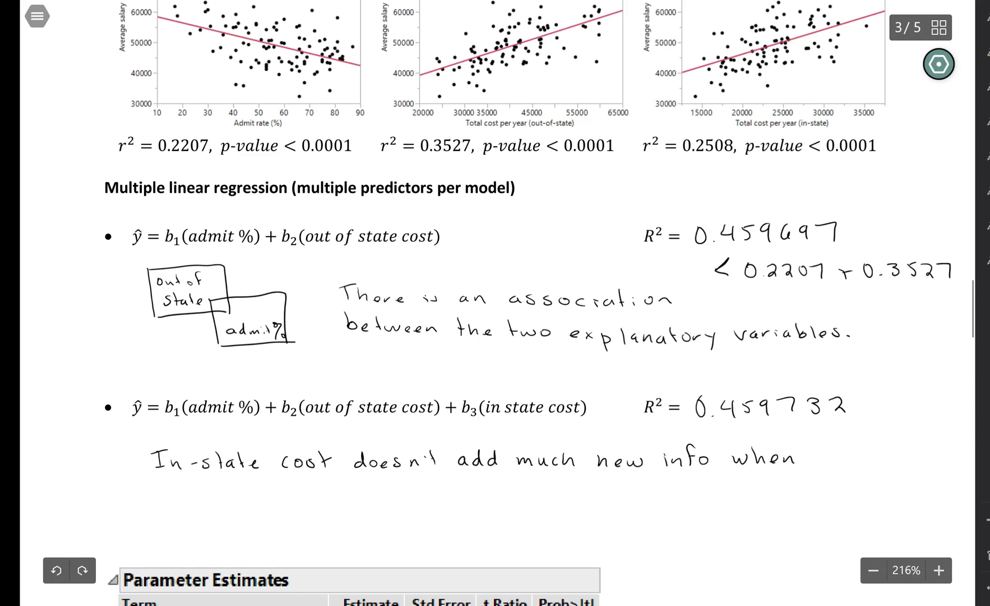
# - Finish the note on the next line: 'admit % and out-of-state cost are already in the model.'
pyautogui.moveTo(168, 493); pyautogui.dragTo(172, 503)
pyautogui.moveTo(186, 497)
pyautogui.mouseDown()
pyautogui.moveTo(178, 502)
pyautogui.moveTo(190, 503)
pyautogui.mouseUp()
pyautogui.moveTo(194, 496); pyautogui.dragTo(244, 498)
pyautogui.click(220, 502)
pyautogui.moveTo(254, 492); pyautogui.dragTo(249, 509)
pyautogui.moveTo(262, 501); pyautogui.dragTo(297, 504)
pyautogui.moveTo(302, 499); pyautogui.dragTo(321, 505)
pyautogui.moveTo(328, 492)
pyautogui.mouseDown()
pyautogui.moveTo(329, 505)
pyautogui.moveTo(360, 498)
pyautogui.mouseUp()
pyautogui.moveTo(370, 499); pyautogui.dragTo(388, 504)
pyautogui.moveTo(389, 499); pyautogui.dragTo(408, 500)
pyautogui.moveTo(421, 499); pyautogui.dragTo(446, 500)
pyautogui.moveTo(459, 496)
pyautogui.mouseDown()
pyautogui.moveTo(451, 506)
pyautogui.moveTo(469, 507)
pyautogui.mouseUp()
pyautogui.moveTo(475, 500); pyautogui.dragTo(484, 505)
pyautogui.moveTo(493, 489)
pyautogui.mouseDown()
pyautogui.moveTo(491, 504)
pyautogui.moveTo(502, 505)
pyautogui.mouseUp()
pyautogui.moveTo(504, 501); pyautogui.dragTo(552, 504)
pyautogui.moveTo(573, 497)
pyautogui.mouseDown()
pyautogui.moveTo(567, 505)
pyautogui.moveTo(579, 505)
pyautogui.mouseUp()
pyautogui.moveTo(576, 498); pyautogui.dragTo(632, 497)
pyautogui.moveTo(637, 501); pyautogui.dragTo(647, 503)
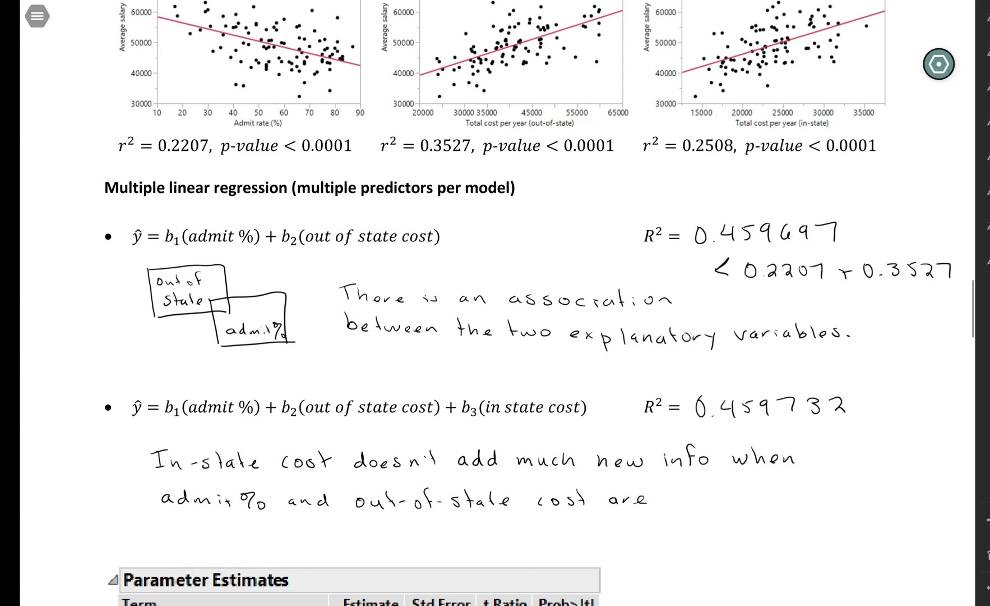
pyautogui.moveTo(669, 498)
pyautogui.mouseDown()
pyautogui.moveTo(726, 502)
pyautogui.moveTo(742, 488)
pyautogui.moveTo(758, 508)
pyautogui.moveTo(821, 502)
pyautogui.mouseUp()
pyautogui.moveTo(813, 493); pyautogui.dragTo(840, 502)
pyautogui.moveTo(845, 498); pyautogui.dragTo(896, 496)
pyautogui.moveTo(910, 496); pyautogui.dragTo(912, 502)
pyautogui.moveTo(916, 498); pyautogui.dragTo(923, 501)
pyautogui.moveTo(927, 484); pyautogui.dragTo(930, 501)
pyautogui.click(937, 500)
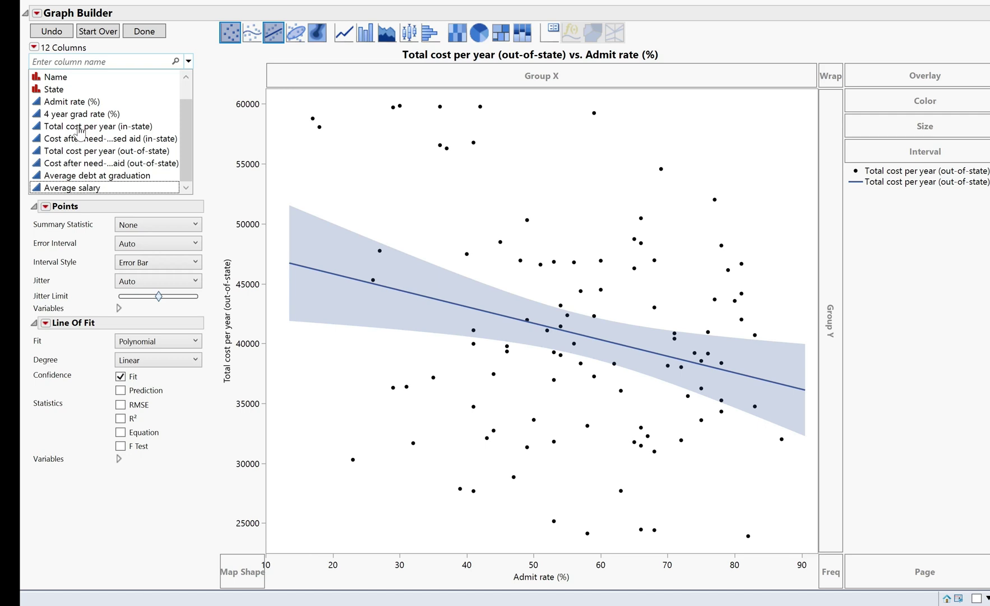
# - Drag the cost and salary columns onto the x-axis in JMP Pro
pyautogui.moveTo(79, 126); pyautogui.dragTo(601, 562)
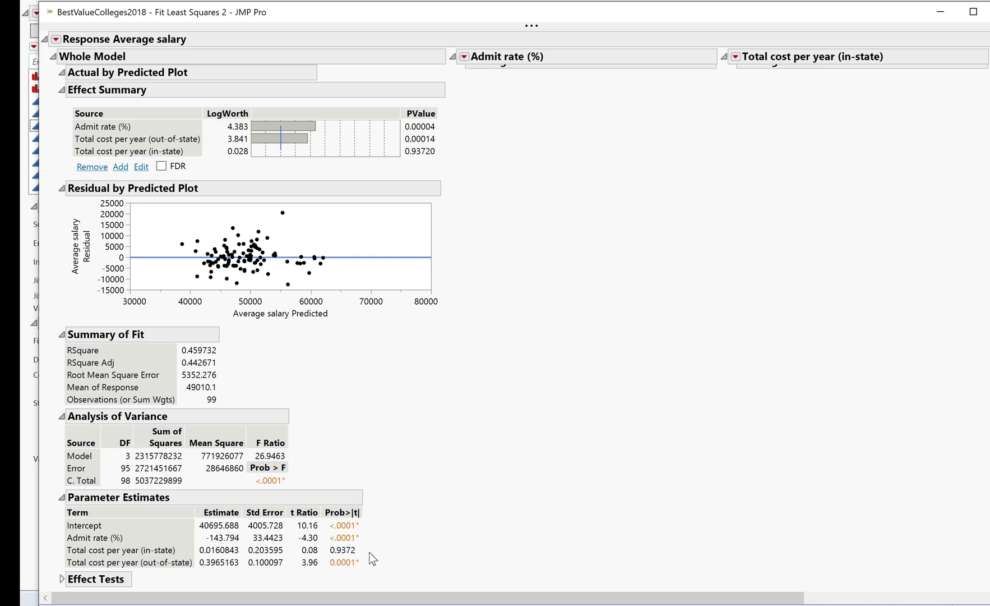
# - Back in Drawboard PDF, draw an arrow to the 0.9372 p-value and label it 'Large p-value'
pyautogui.click(514, 598)
pyautogui.moveTo(609, 400); pyautogui.dragTo(616, 408)
pyautogui.moveTo(645, 373); pyautogui.dragTo(666, 388)
pyautogui.moveTo(670, 389); pyautogui.dragTo(680, 383)
pyautogui.moveTo(691, 385)
pyautogui.mouseDown()
pyautogui.moveTo(683, 398)
pyautogui.moveTo(747, 383)
pyautogui.mouseUp()
pyautogui.moveTo(749, 380); pyautogui.dragTo(775, 387)
pyautogui.moveTo(779, 373)
pyautogui.mouseDown()
pyautogui.moveTo(783, 384)
pyautogui.moveTo(815, 387)
pyautogui.mouseUp()
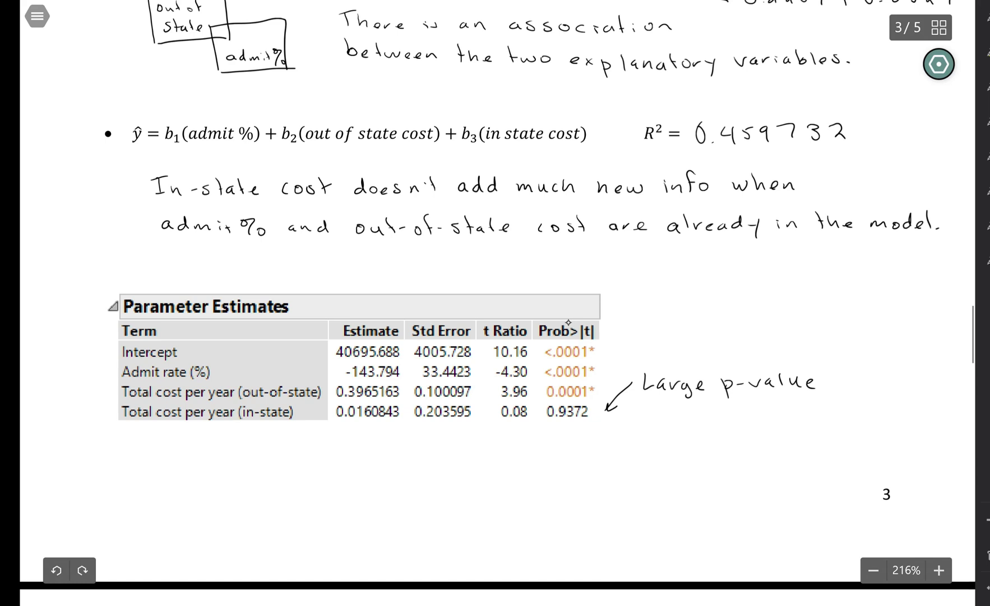
# - Handwrite 'In state cost is not a significant predictor' under 'Large p-value'
pyautogui.moveTo(644, 410); pyautogui.dragTo(658, 422)
pyautogui.moveTo(665, 417); pyautogui.dragTo(709, 422)
pyautogui.moveTo(723, 418); pyautogui.dragTo(736, 421)
pyautogui.moveTo(730, 418); pyautogui.dragTo(796, 418)
pyautogui.moveTo(807, 416); pyautogui.dragTo(800, 421)
pyautogui.moveTo(813, 408)
pyautogui.mouseDown()
pyautogui.moveTo(818, 419)
pyautogui.moveTo(888, 421)
pyautogui.mouseUp()
pyautogui.moveTo(896, 415); pyautogui.dragTo(908, 423)
pyautogui.moveTo(903, 414); pyautogui.dragTo(913, 412)
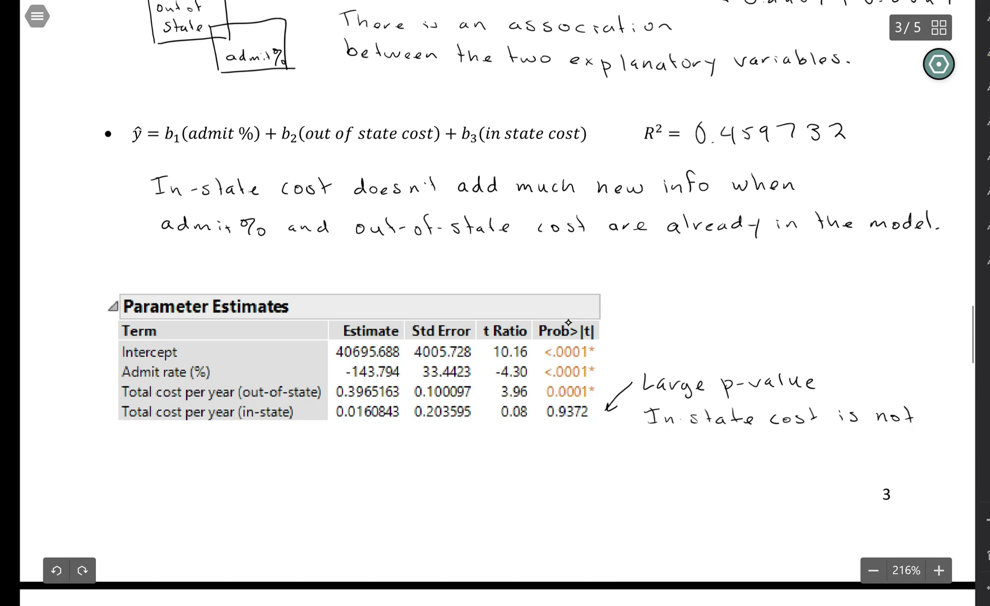
pyautogui.moveTo(663, 438); pyautogui.dragTo(666, 448)
pyautogui.moveTo(692, 437); pyautogui.dragTo(686, 450)
pyautogui.moveTo(702, 443)
pyautogui.mouseDown()
pyautogui.moveTo(715, 459)
pyautogui.moveTo(735, 452)
pyautogui.mouseUp()
pyautogui.moveTo(742, 446); pyautogui.dragTo(769, 452)
pyautogui.moveTo(783, 444); pyautogui.dragTo(779, 452)
pyautogui.moveTo(787, 452); pyautogui.dragTo(808, 455)
pyautogui.moveTo(812, 446); pyautogui.dragTo(824, 452)
pyautogui.moveTo(819, 447)
pyautogui.mouseDown()
pyautogui.moveTo(856, 461)
pyautogui.moveTo(863, 449)
pyautogui.mouseUp()
pyautogui.moveTo(867, 444); pyautogui.dragTo(872, 449)
pyautogui.moveTo(880, 450); pyautogui.dragTo(890, 452)
pyautogui.moveTo(902, 445); pyautogui.dragTo(911, 452)
pyautogui.moveTo(926, 445); pyautogui.dragTo(933, 451)
pyautogui.moveTo(928, 443); pyautogui.dragTo(938, 443)
pyautogui.moveTo(944, 443); pyautogui.dragTo(958, 444)
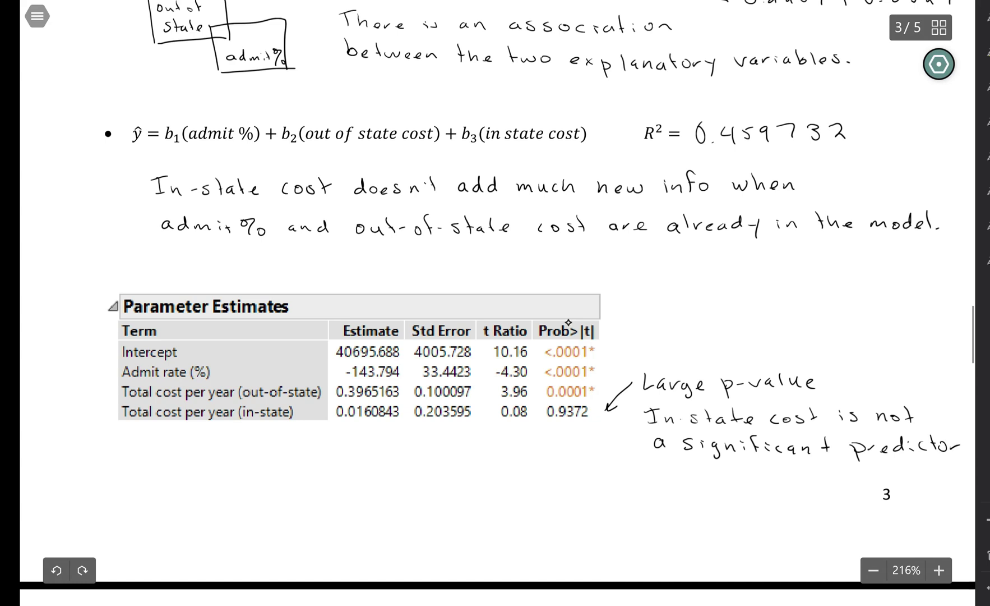
# - Continue the note with 'after controlling for' on a new line
pyautogui.scroll(5, 766, 200)
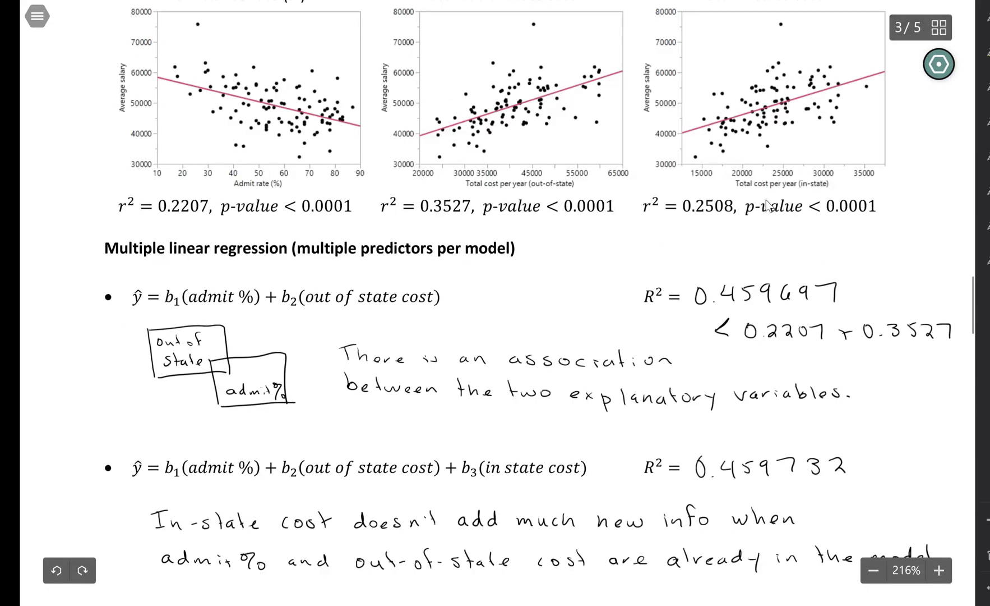
pyautogui.scroll(2, 766, 200)
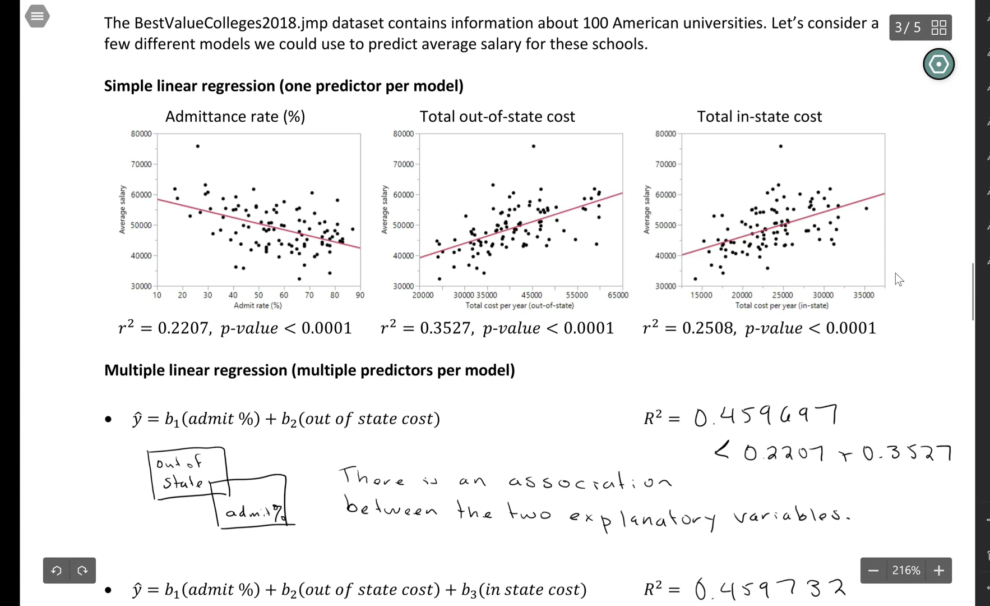
pyautogui.scroll(-2, 900, 281)
pyautogui.scroll(-6, 902, 284)
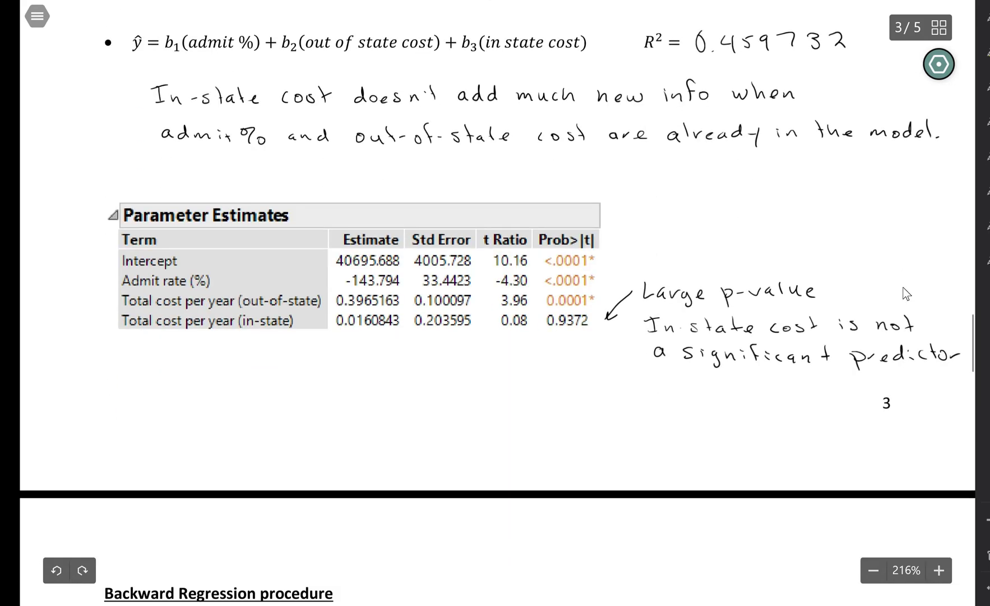
pyautogui.moveTo(669, 379); pyautogui.dragTo(673, 387)
pyautogui.moveTo(685, 372)
pyautogui.mouseDown()
pyautogui.moveTo(680, 388)
pyautogui.moveTo(692, 389)
pyautogui.mouseUp()
pyautogui.moveTo(679, 381); pyautogui.dragTo(707, 389)
pyautogui.moveTo(711, 389); pyautogui.dragTo(751, 390)
pyautogui.moveTo(758, 380); pyautogui.dragTo(783, 391)
pyautogui.moveTo(779, 383); pyautogui.dragTo(789, 383)
pyautogui.moveTo(790, 390); pyautogui.dragTo(802, 383)
pyautogui.moveTo(813, 375)
pyautogui.mouseDown()
pyautogui.moveTo(812, 391)
pyautogui.moveTo(822, 389)
pyautogui.mouseUp()
pyautogui.moveTo(831, 384); pyautogui.dragTo(849, 387)
pyautogui.moveTo(861, 386); pyautogui.dragTo(854, 406)
pyautogui.click(857, 372)
pyautogui.moveTo(890, 371); pyautogui.dragTo(883, 391)
pyautogui.moveTo(881, 381); pyautogui.dragTo(891, 381)
pyautogui.moveTo(895, 383); pyautogui.dragTo(915, 382)
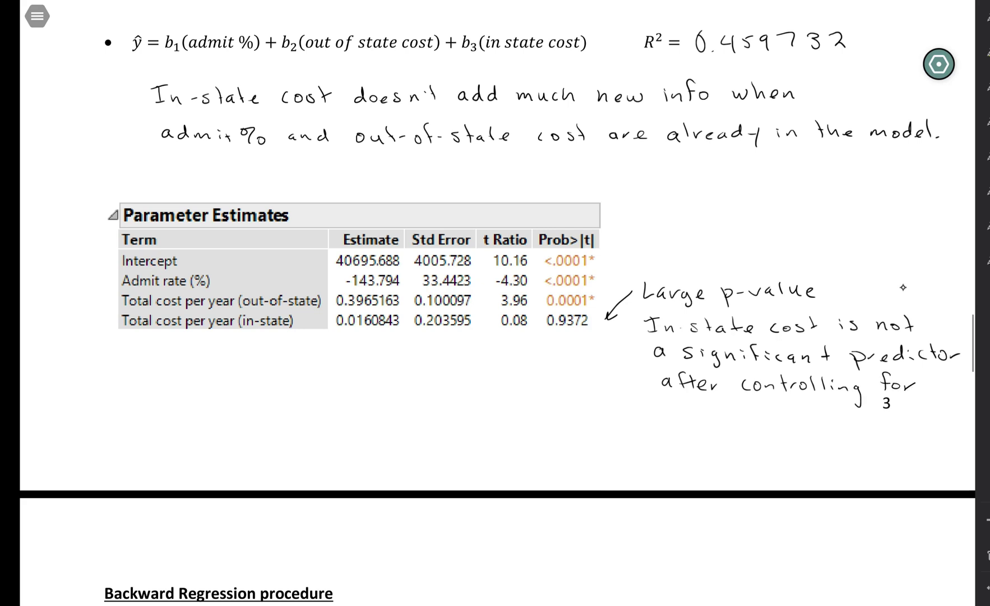
# - Finish the note with 'admit % and out-of-state cost.'
pyautogui.moveTo(678, 413)
pyautogui.mouseDown()
pyautogui.moveTo(694, 406)
pyautogui.moveTo(712, 419)
pyautogui.mouseUp()
pyautogui.moveTo(721, 416); pyautogui.dragTo(733, 422)
pyautogui.moveTo(728, 414)
pyautogui.mouseDown()
pyautogui.moveTo(751, 425)
pyautogui.moveTo(760, 419)
pyautogui.mouseUp()
pyautogui.moveTo(768, 417); pyautogui.dragTo(820, 426)
pyautogui.moveTo(834, 420); pyautogui.dragTo(839, 427)
pyautogui.moveTo(870, 420); pyautogui.dragTo(891, 429)
pyautogui.moveTo(886, 421); pyautogui.dragTo(893, 421)
pyautogui.moveTo(897, 424); pyautogui.dragTo(910, 422)
pyautogui.moveTo(921, 411); pyautogui.dragTo(915, 428)
pyautogui.moveTo(913, 419); pyautogui.dragTo(921, 419)
pyautogui.moveTo(925, 424); pyautogui.dragTo(932, 428)
pyautogui.moveTo(943, 413); pyautogui.dragTo(958, 427)
pyautogui.moveTo(955, 420); pyautogui.dragTo(961, 419)
pyautogui.moveTo(962, 423); pyautogui.dragTo(968, 425)
pyautogui.moveTo(691, 436)
pyautogui.mouseDown()
pyautogui.moveTo(687, 446)
pyautogui.moveTo(701, 438)
pyautogui.mouseUp()
pyautogui.moveTo(716, 437)
pyautogui.mouseDown()
pyautogui.moveTo(710, 448)
pyautogui.moveTo(725, 447)
pyautogui.mouseUp()
pyautogui.moveTo(720, 439); pyautogui.dragTo(729, 438)
pyautogui.click(734, 447)
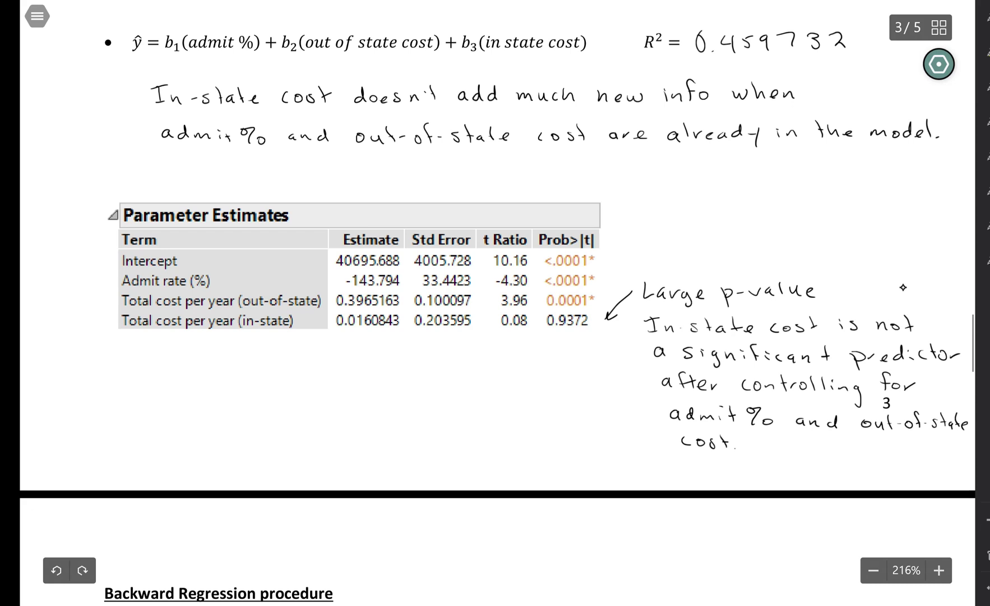